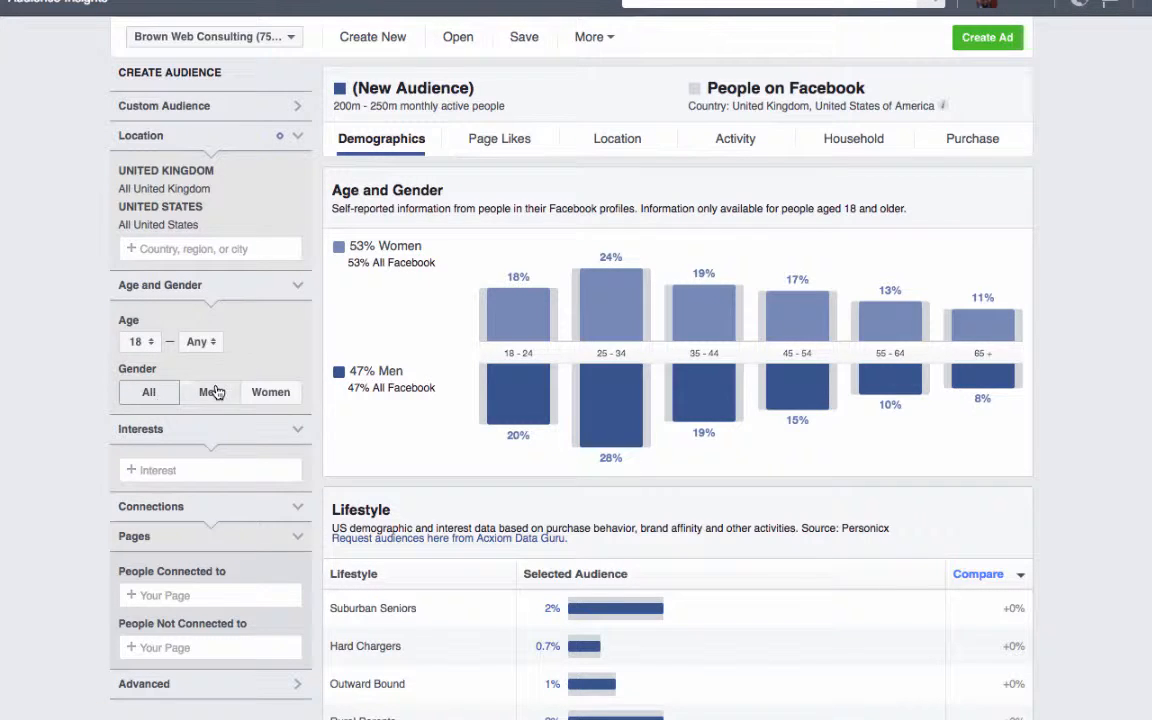
- Add Fitness and wellness as an interest for the new audience
click(153, 471)
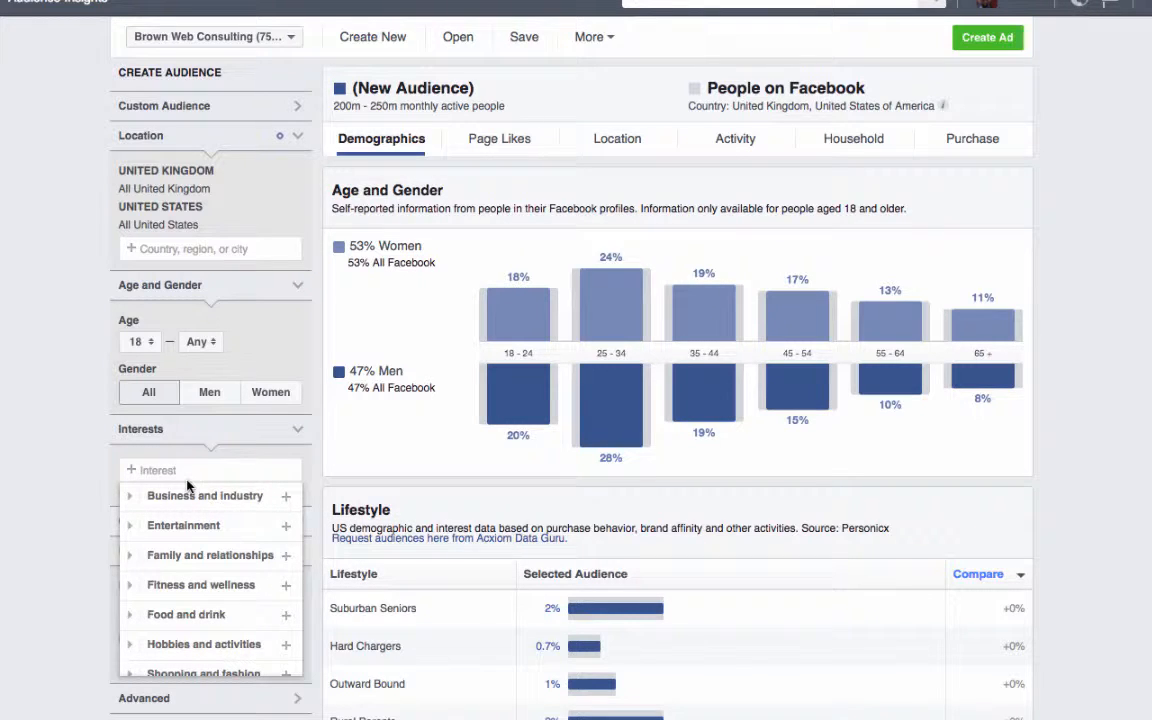
text(fitness)
click(170, 496)
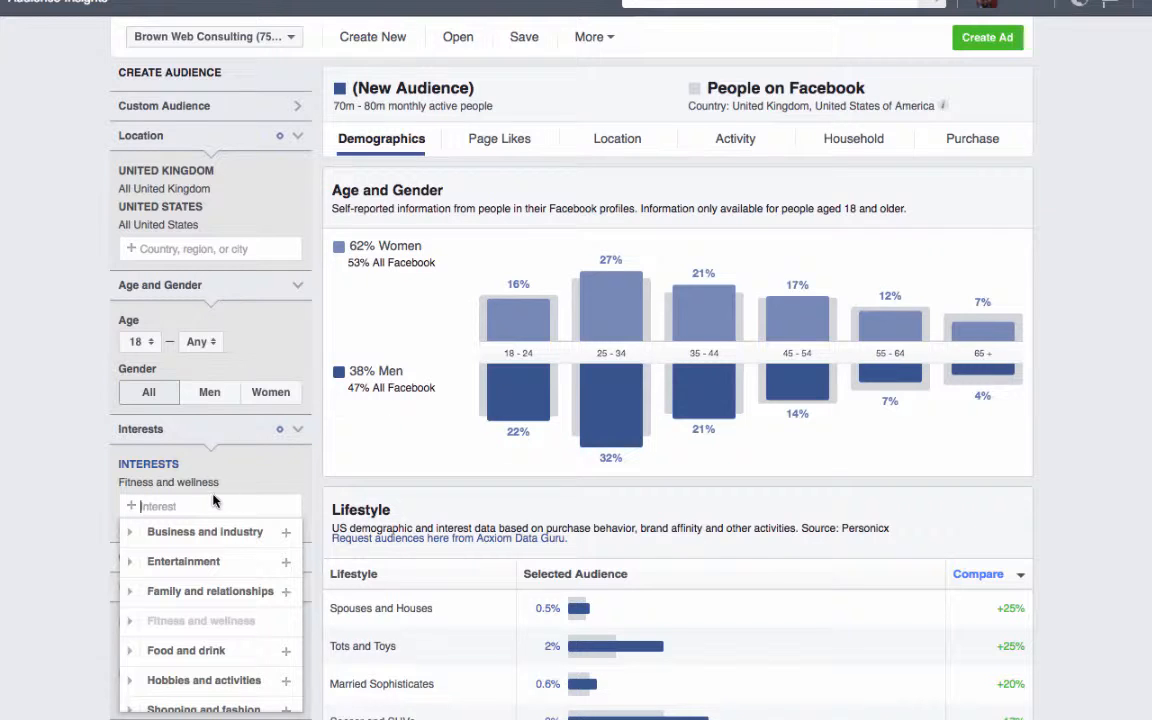
- Add the Men's Fitness interest to the audience and remove the Fitness and wellness interest
text(men )
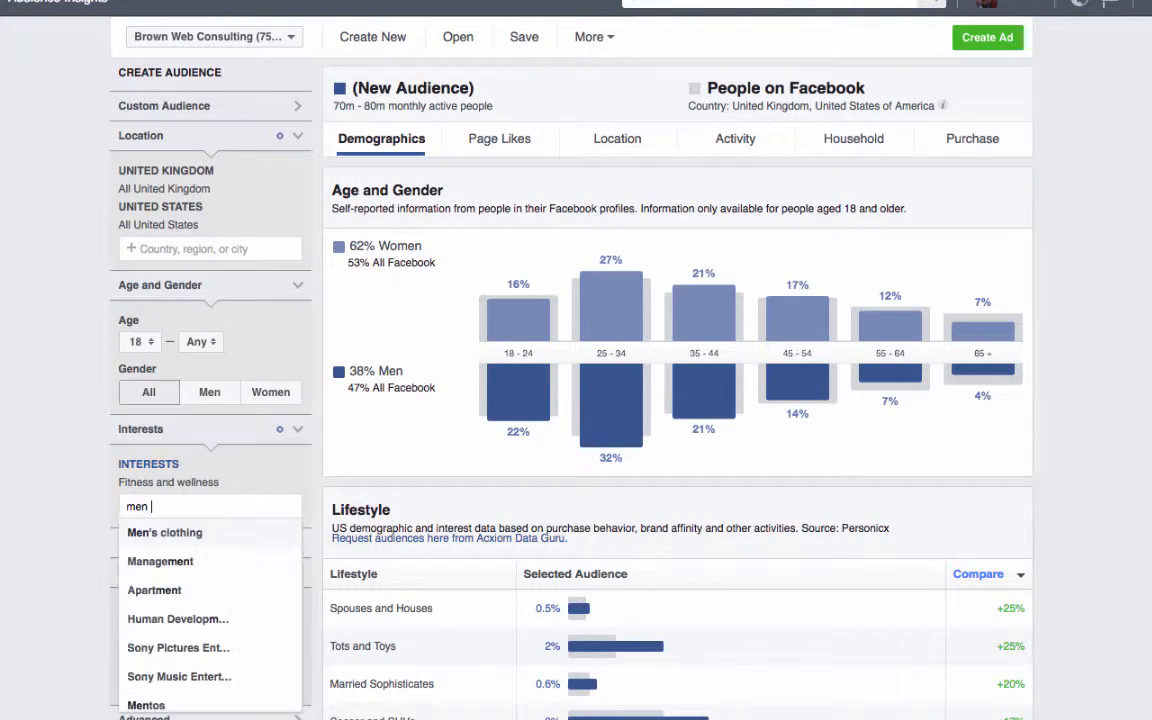
text(fit)
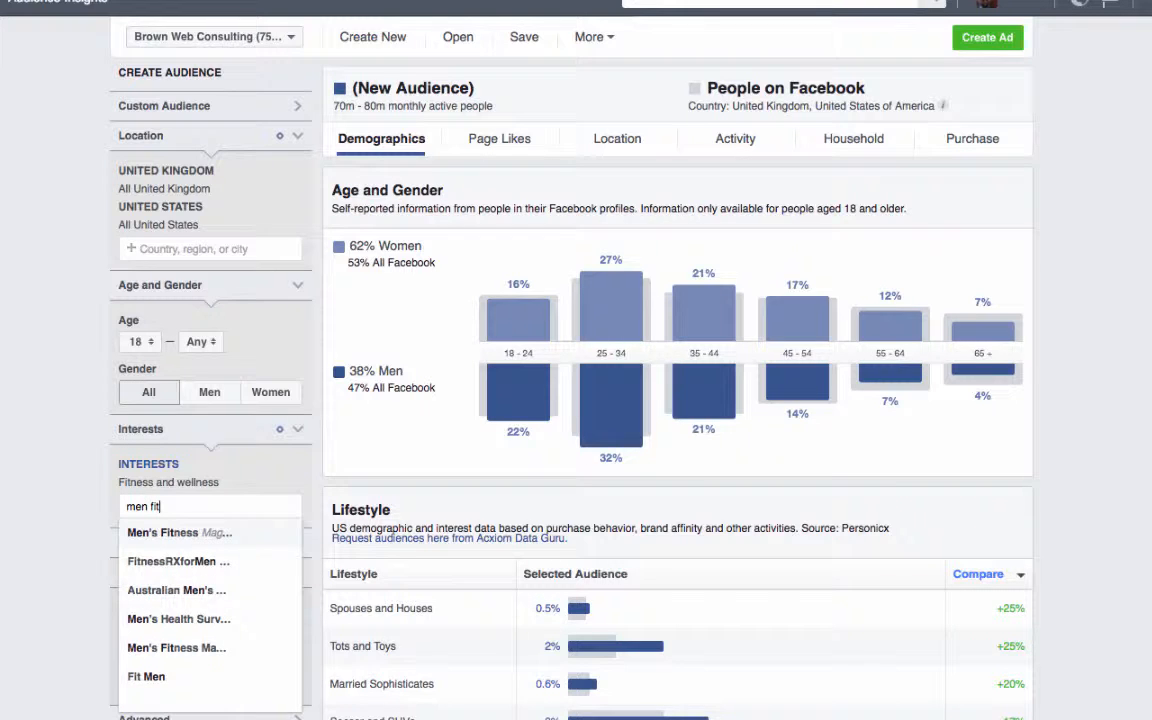
click(190, 532)
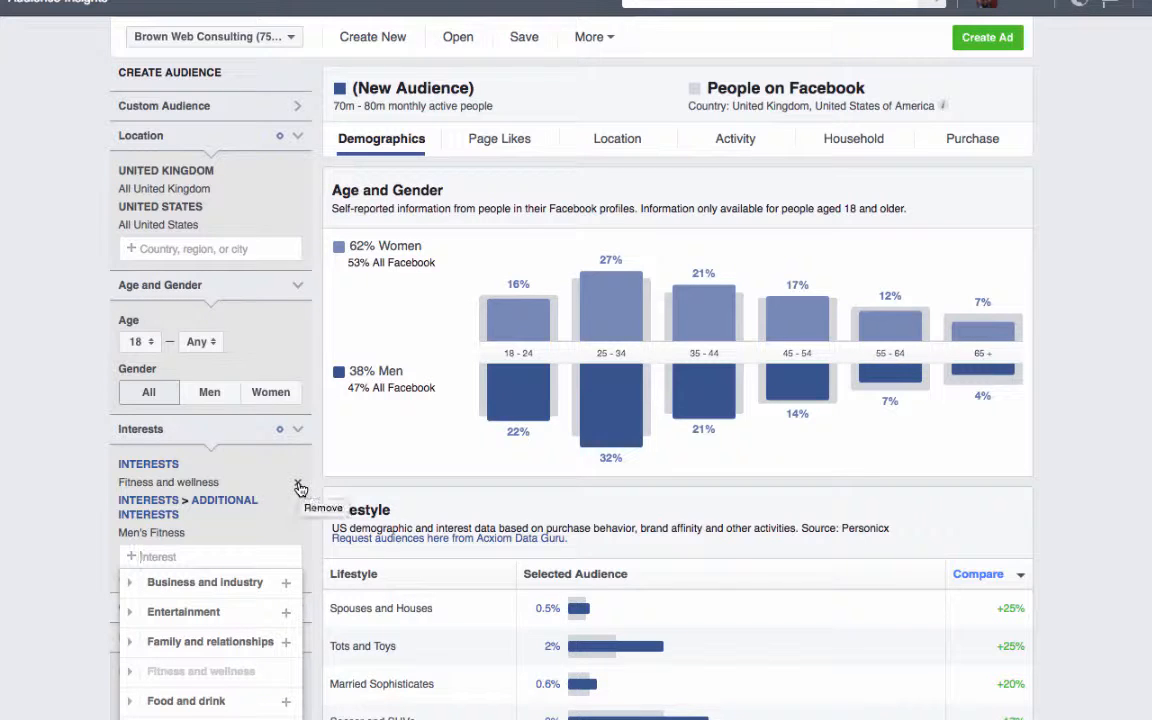
click(299, 486)
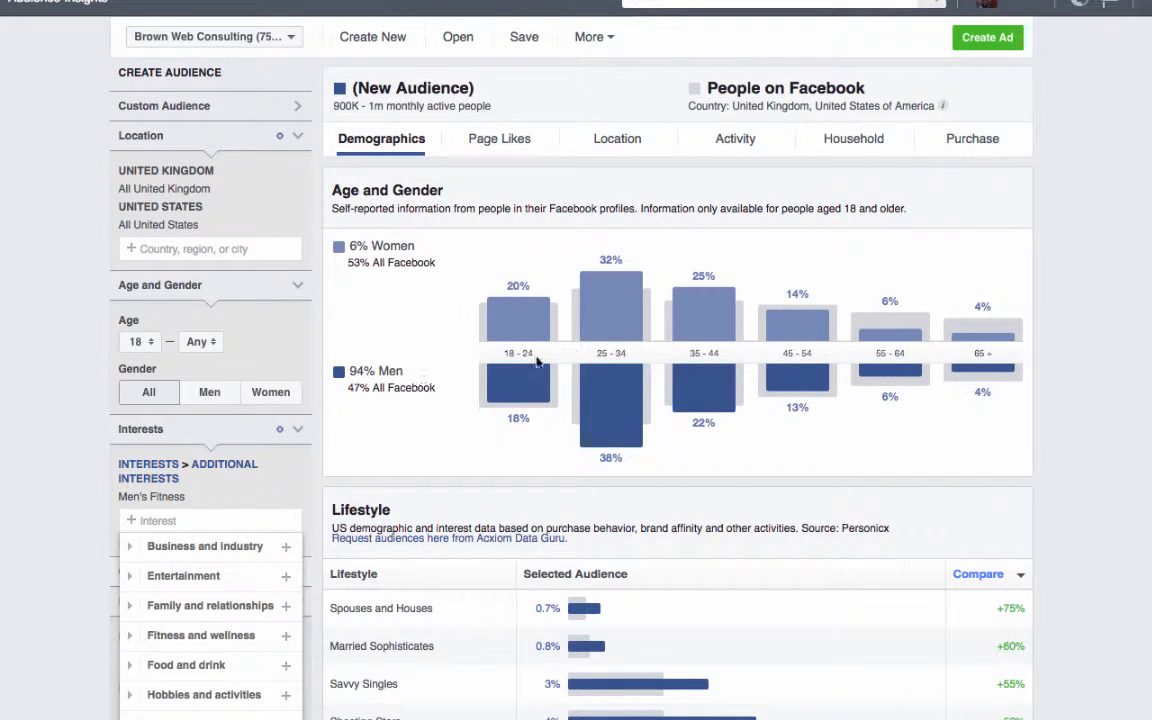
- Examine the Age and Gender chart for the men's age groups and close the interest suggestions
mouse_move(605, 382)
mouse_move(711, 344)
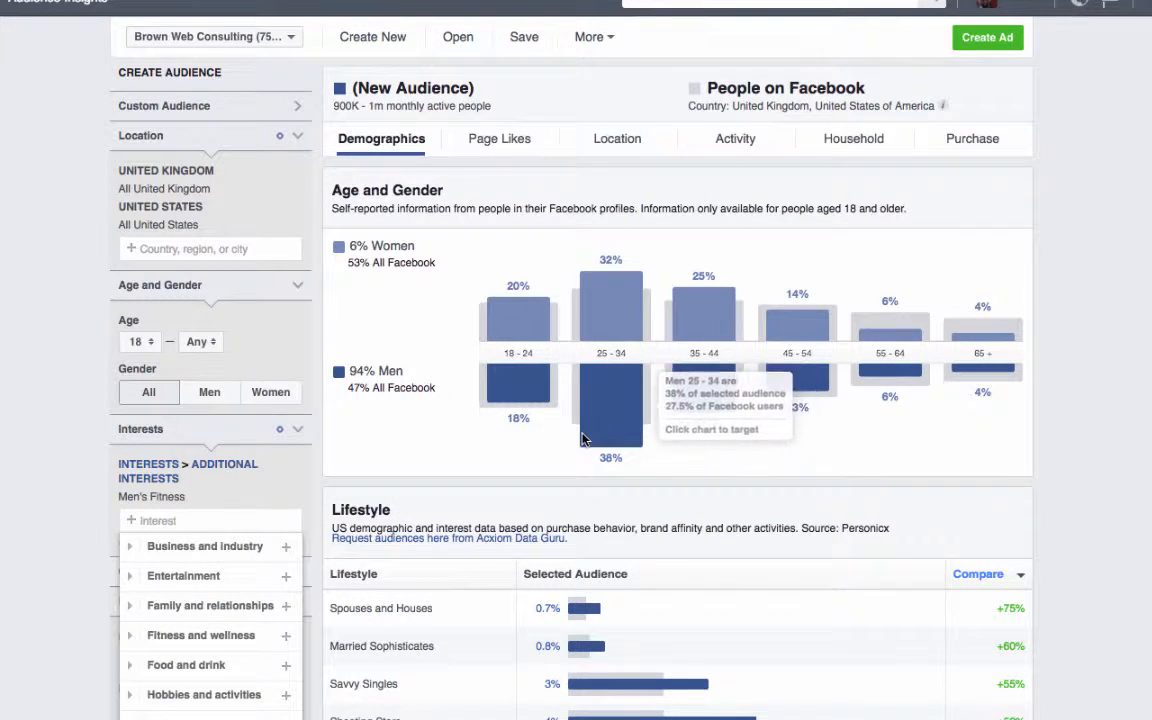
mouse_move(633, 442)
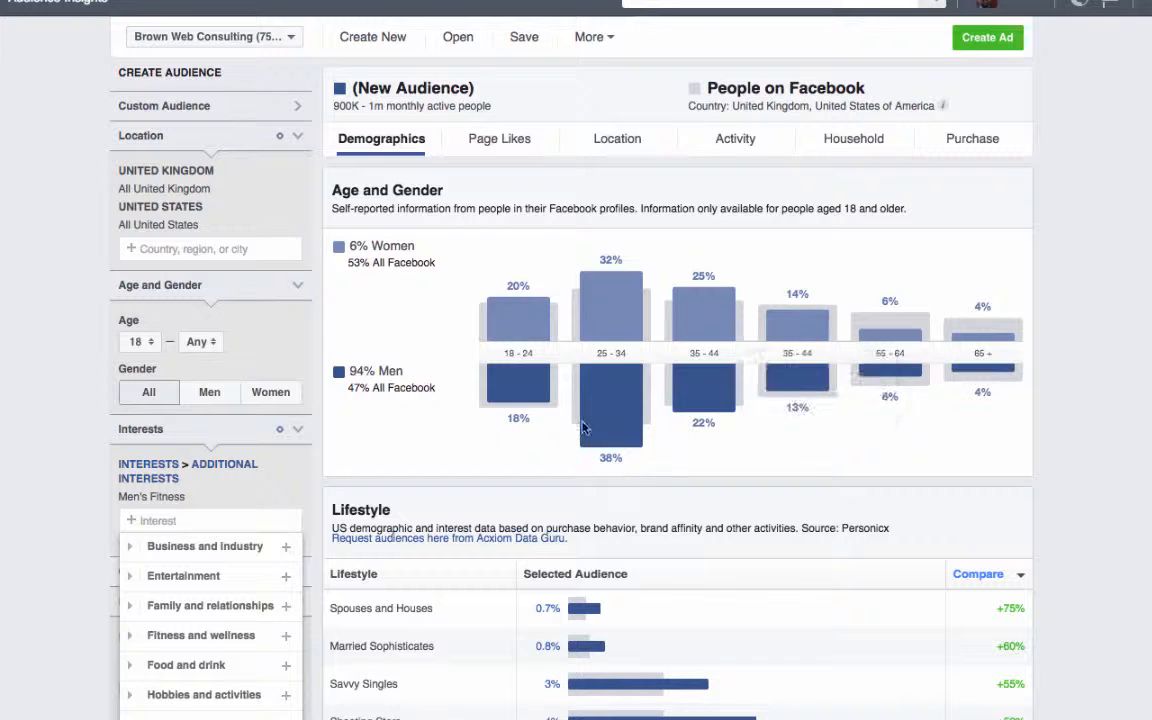
mouse_move(714, 292)
mouse_move(612, 358)
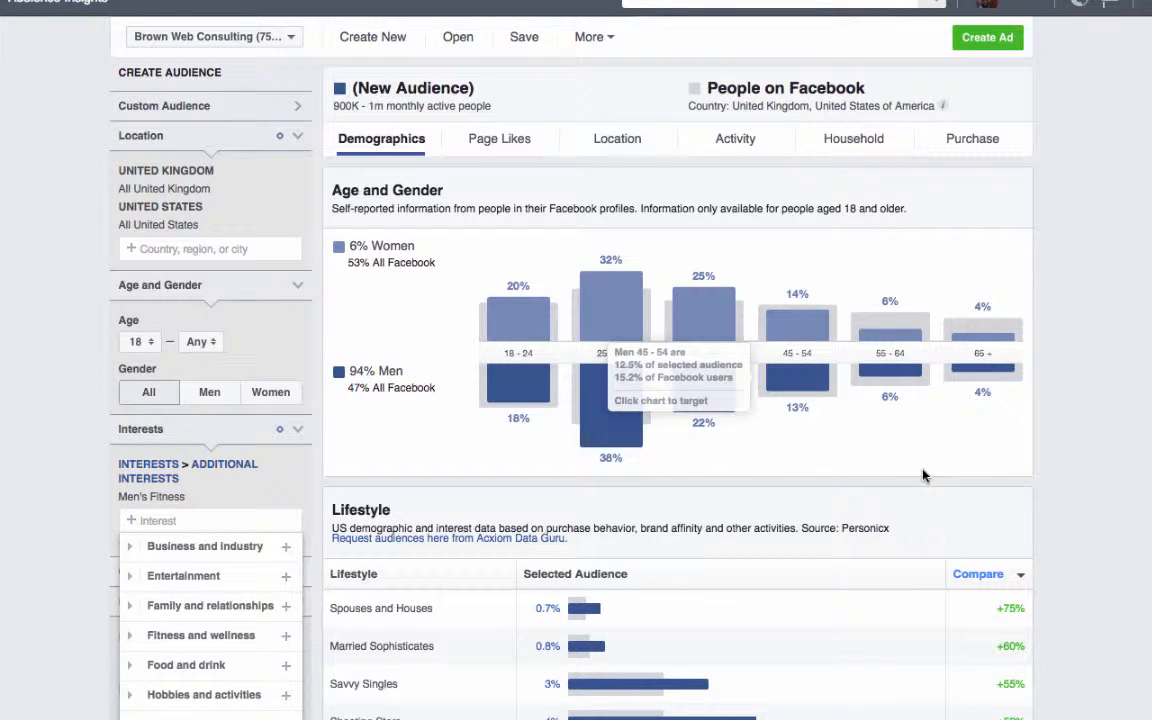
click(1050, 493)
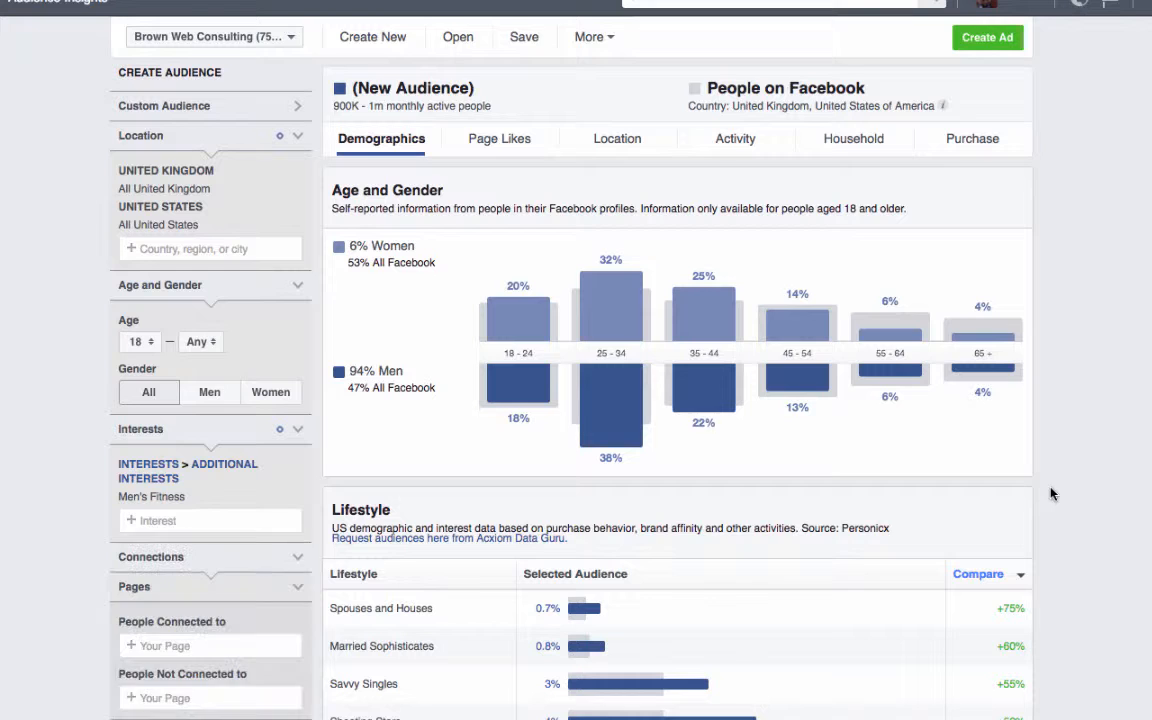
- Sort the Lifestyle table by Selected Audience and review its top lifestyle group
scroll(1050, 493, down, 4)
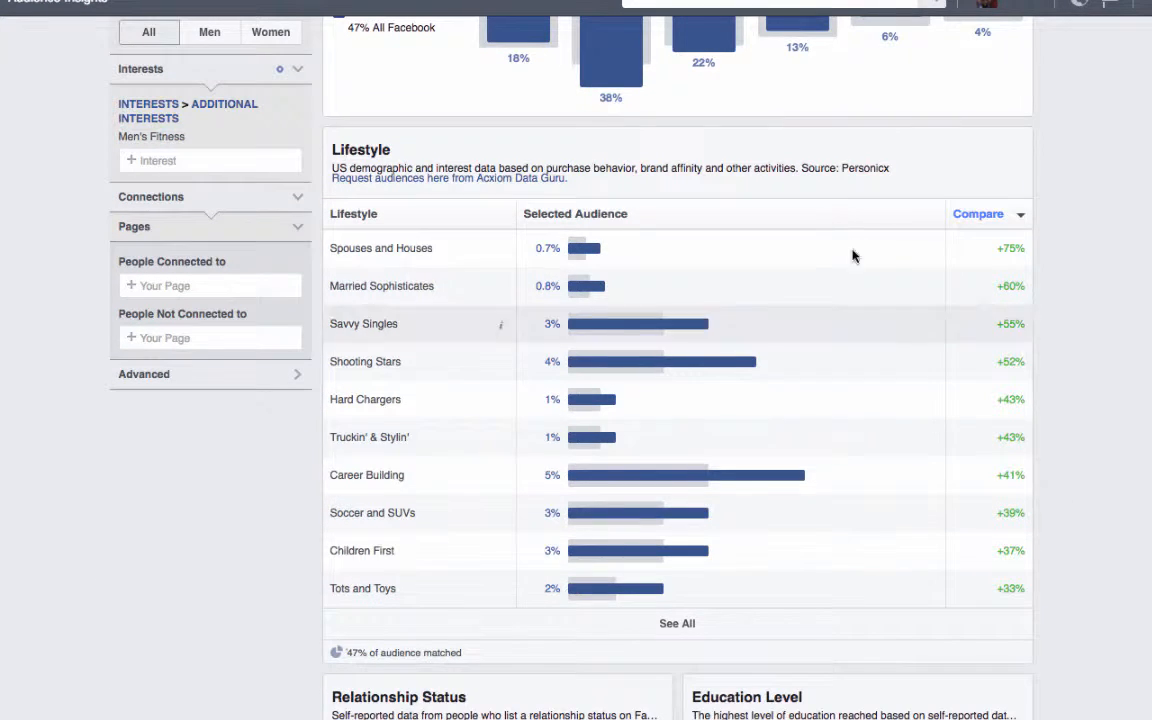
click(590, 214)
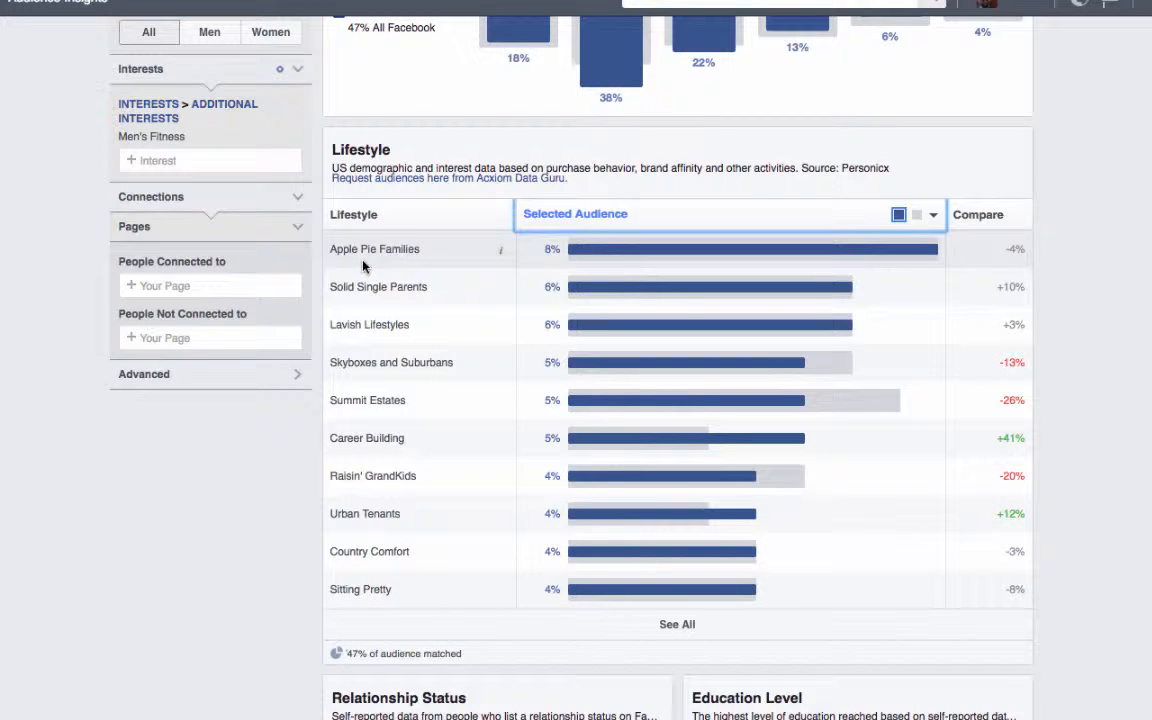
click(423, 251)
drag(420, 251, 647, 234)
click(1057, 254)
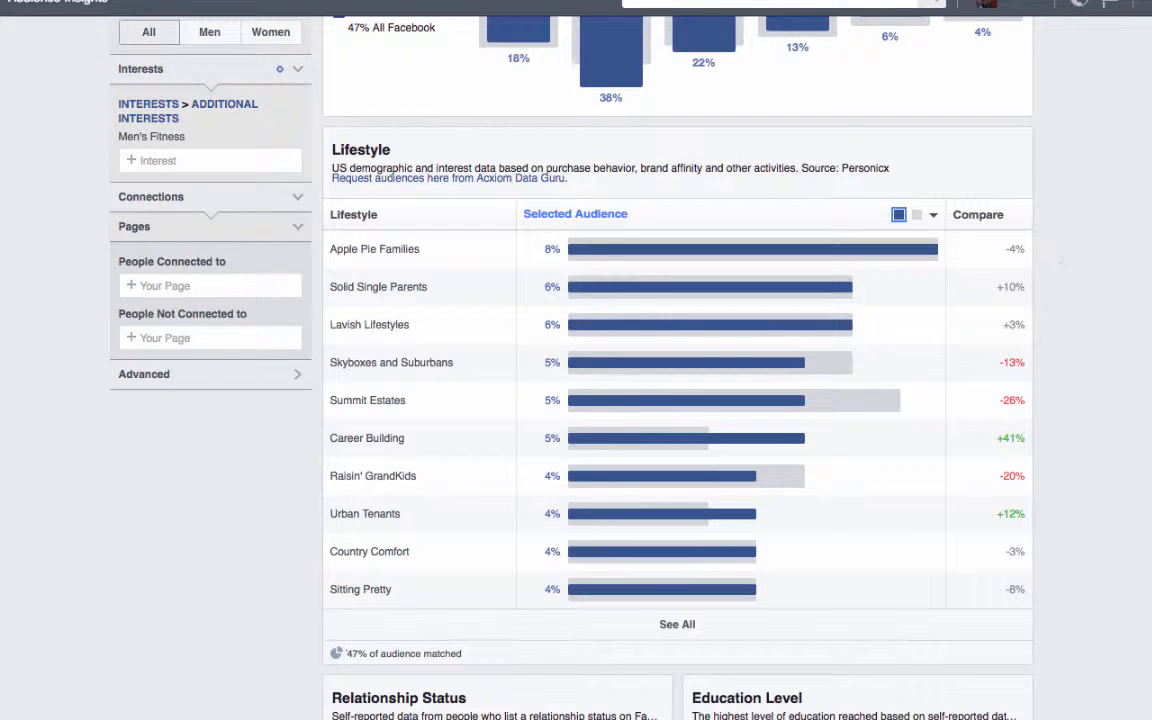
- Review the relationship status and education charts, and sort the Job Title table by Selected Audience
scroll(676, 400, down, 6)
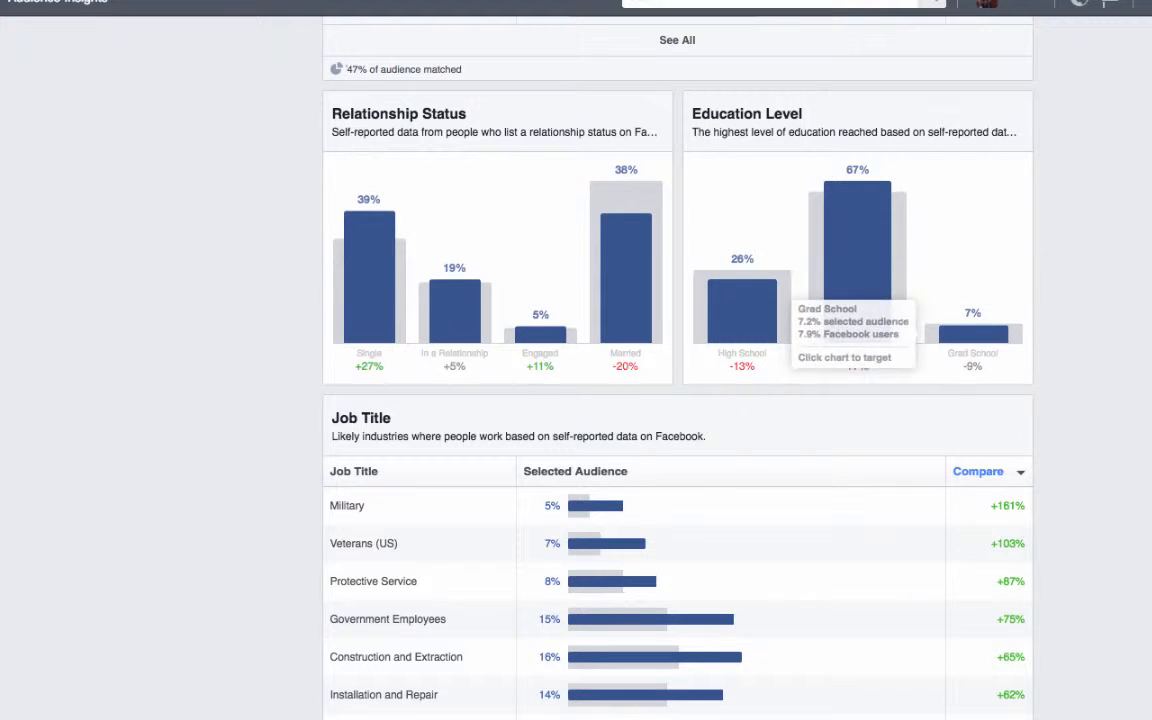
click(574, 472)
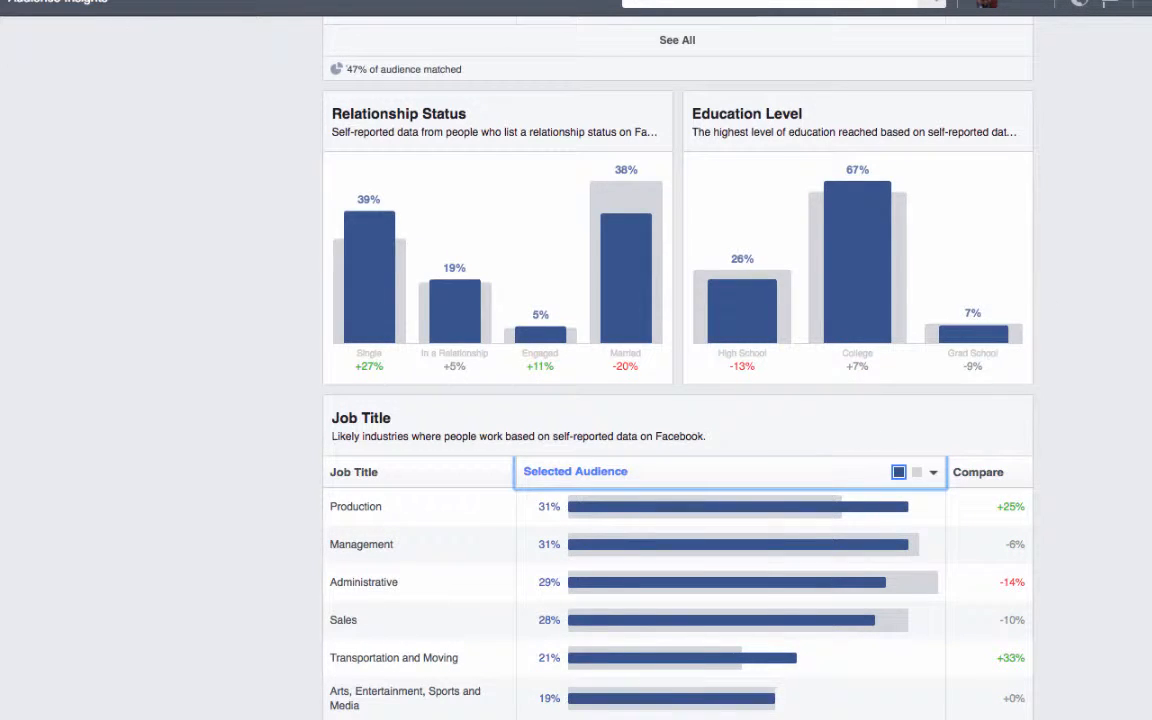
right_click(972, 410)
key(Escape)
scroll(761, 470, down, 3)
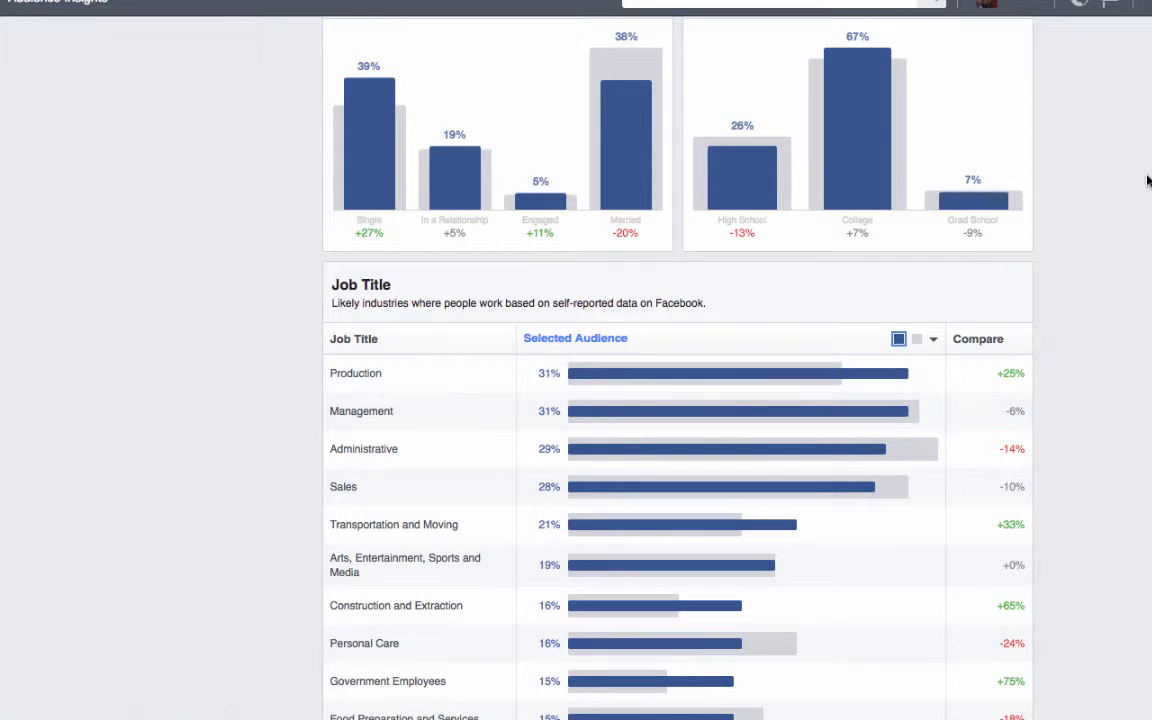
- Show the audience's page likes, remove United Kingdom from the locations, and check why no pages are listed
scroll(627, 120, up, 15)
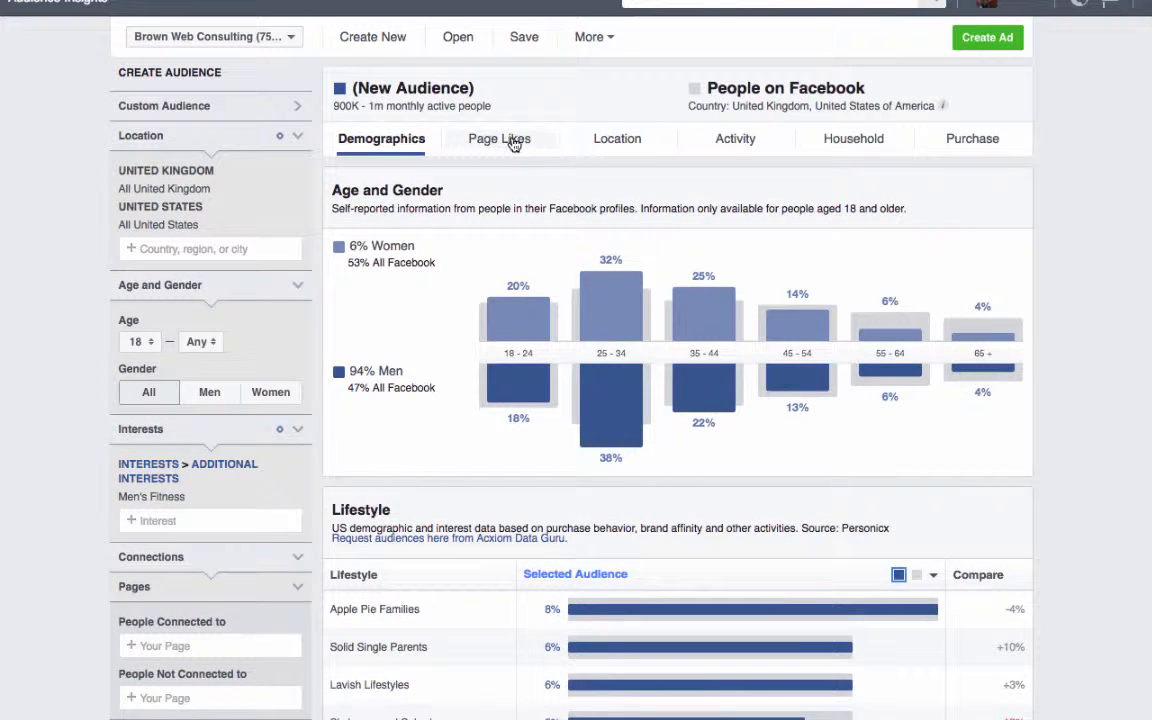
click(512, 141)
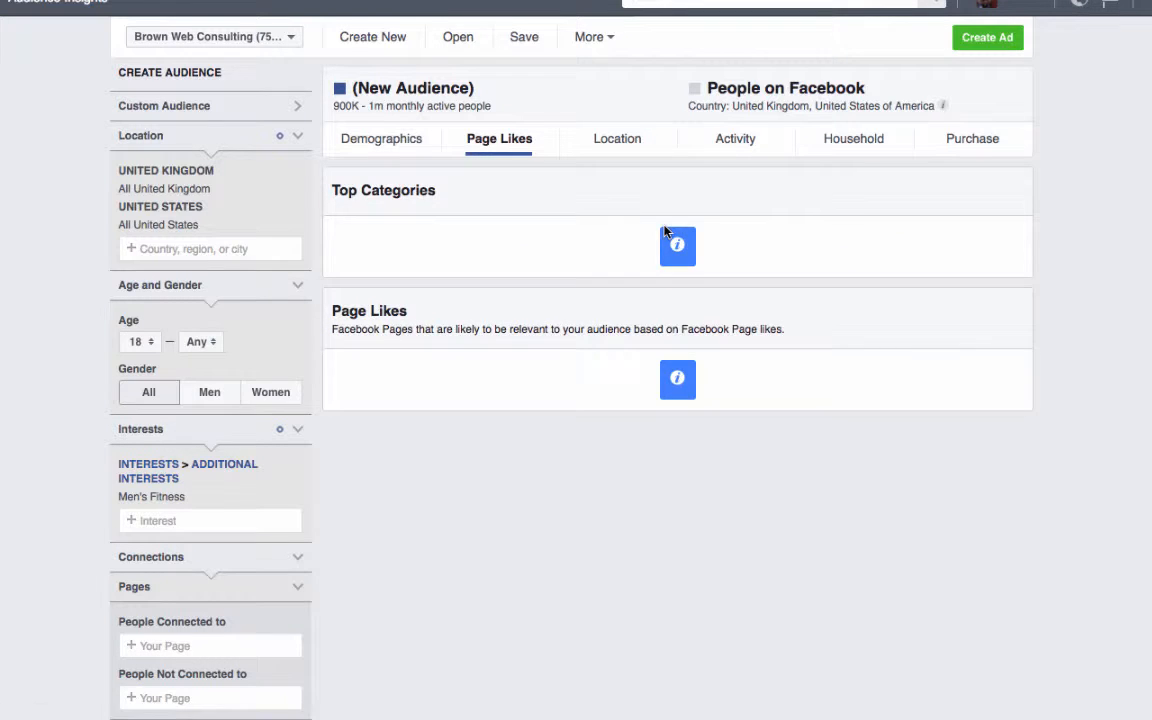
click(298, 193)
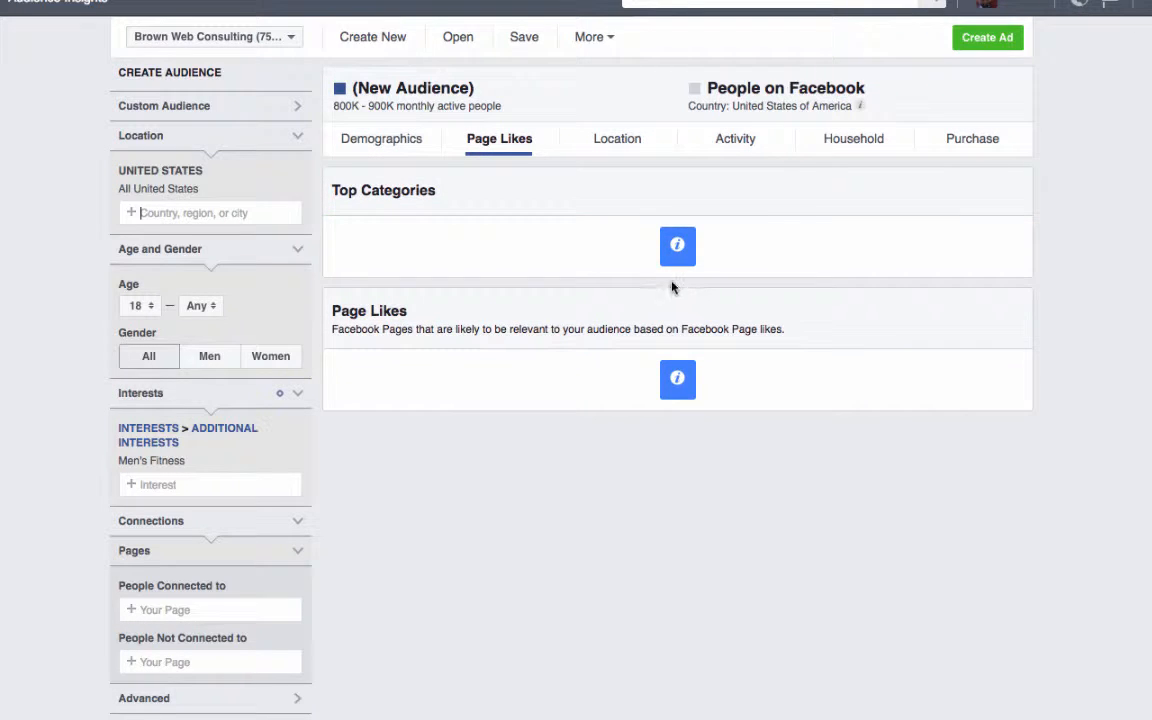
mouse_move(683, 257)
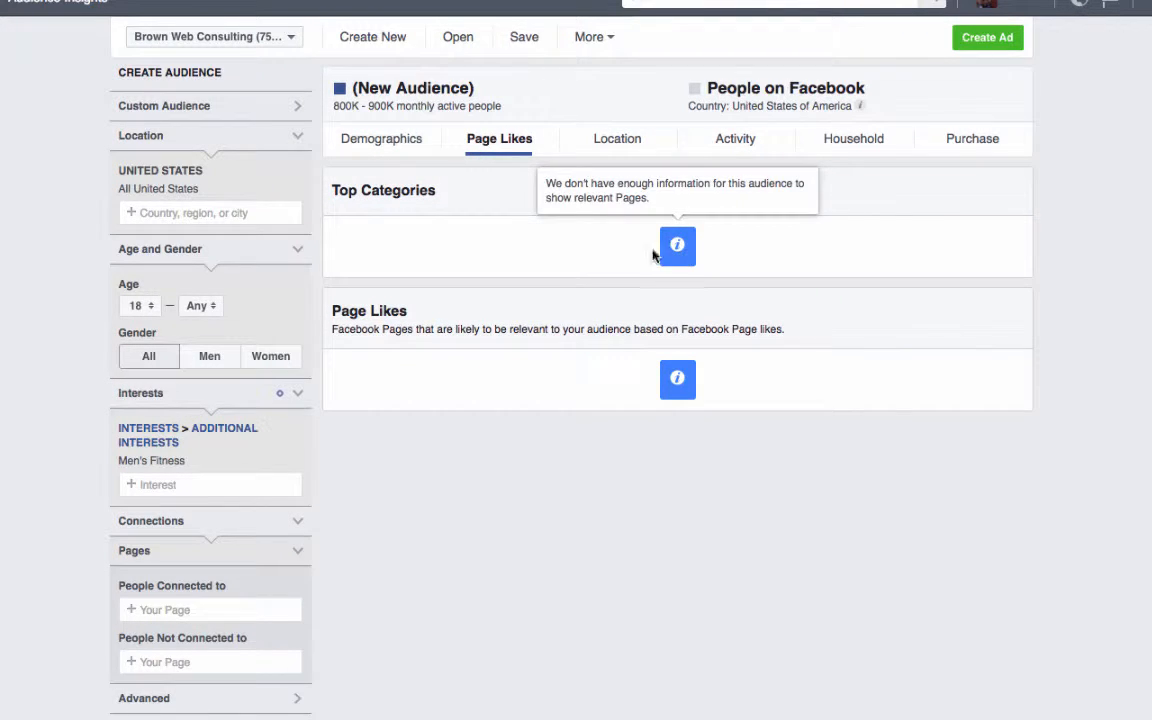
right_click(670, 384)
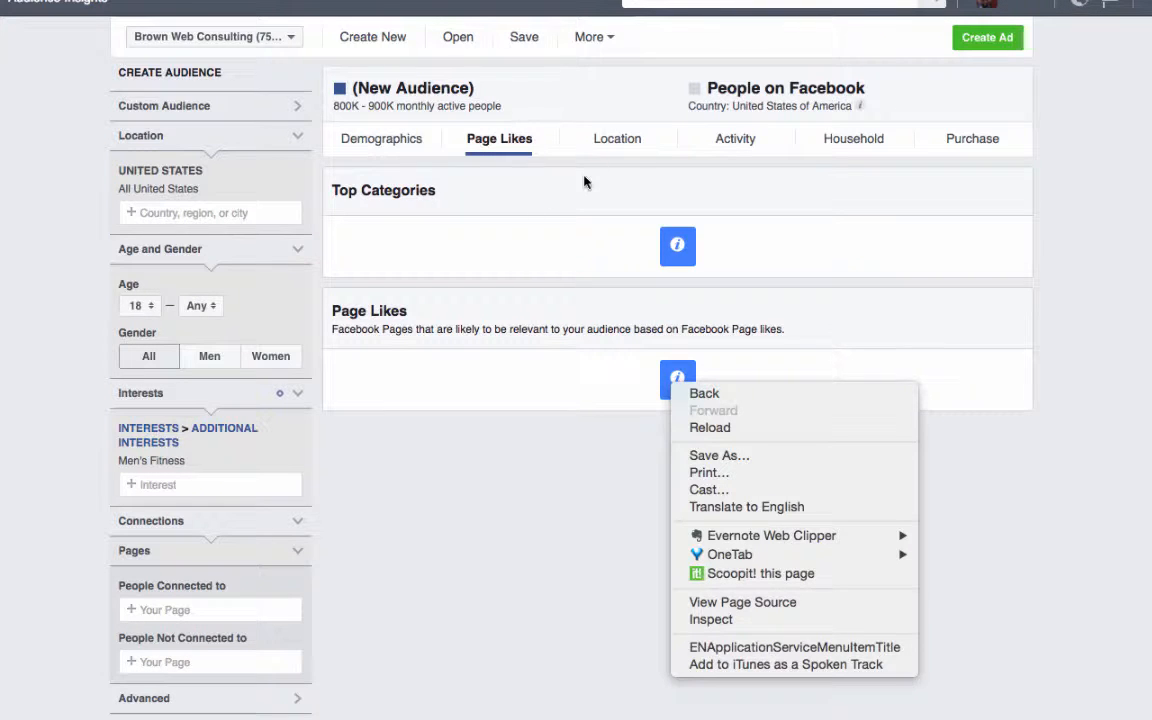
- Show the audience's top cities and sort them by Selected Audience
click(610, 147)
click(613, 146)
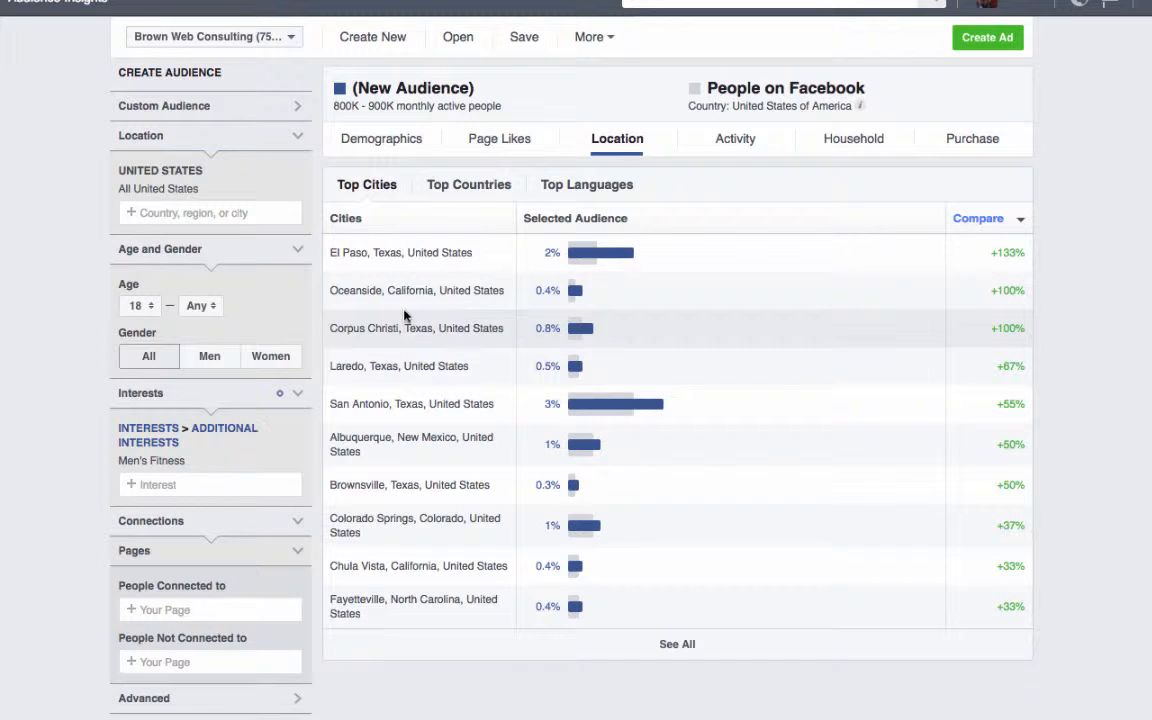
click(588, 220)
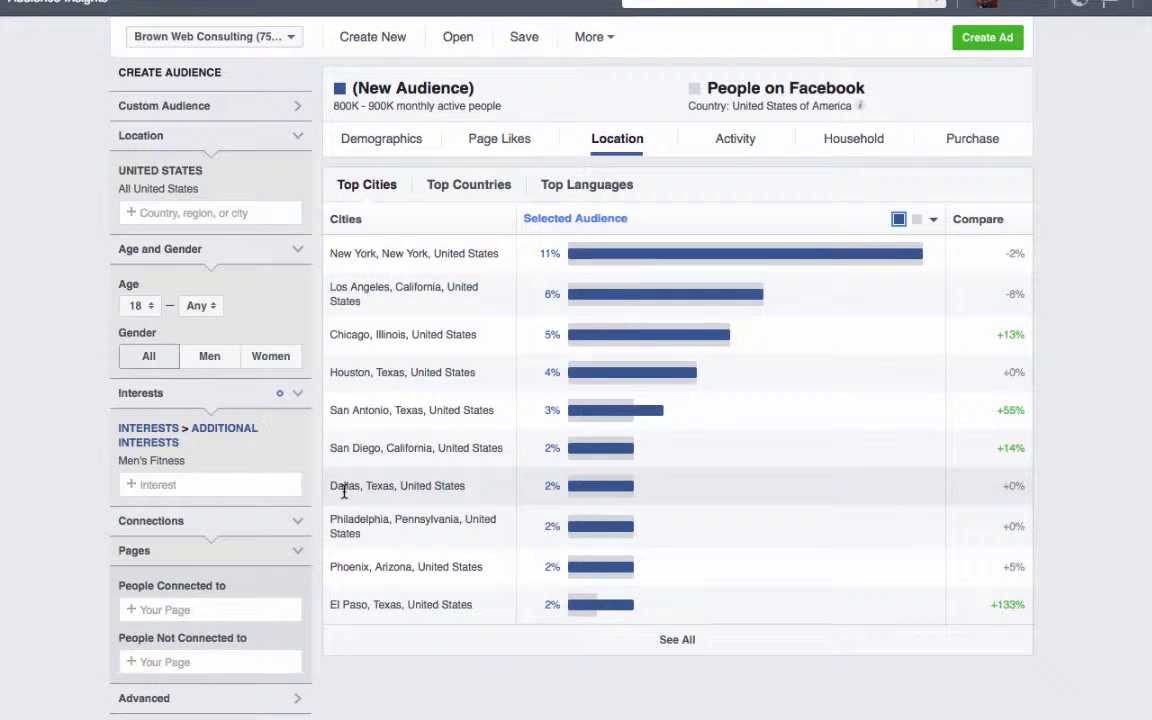
mouse_move(588, 297)
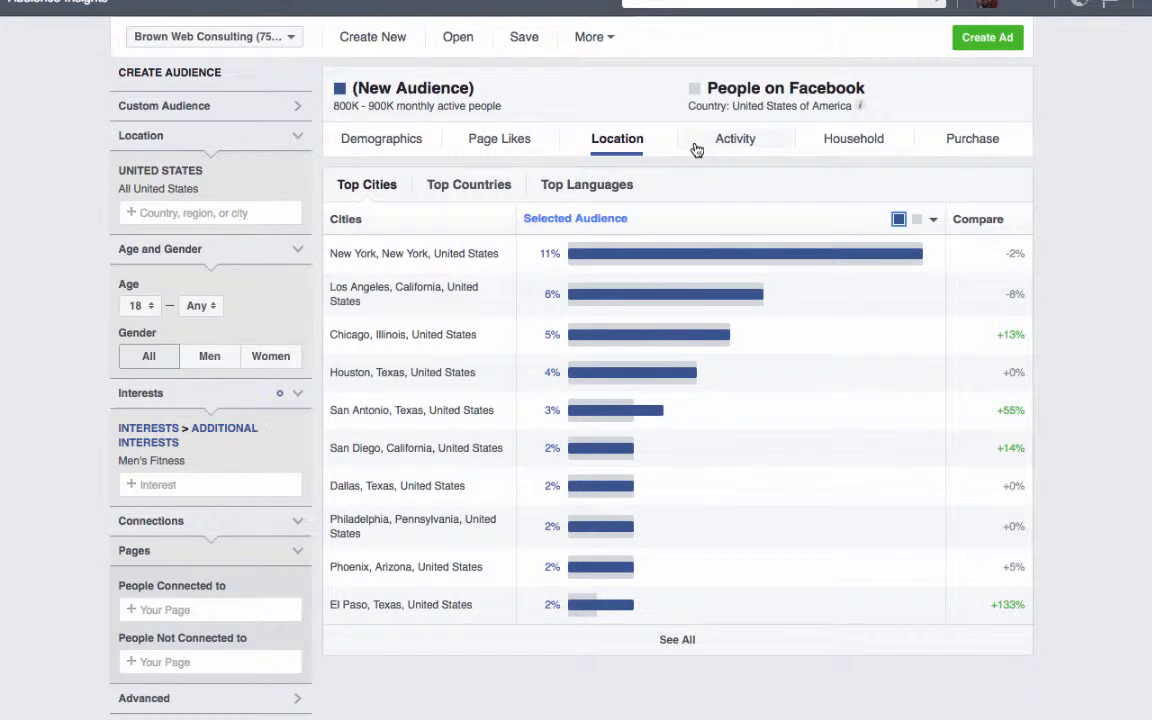
- Examine the audience's activity data, covering the frequency of activities and the desktop and mobile device users
click(737, 145)
mouse_move(635, 333)
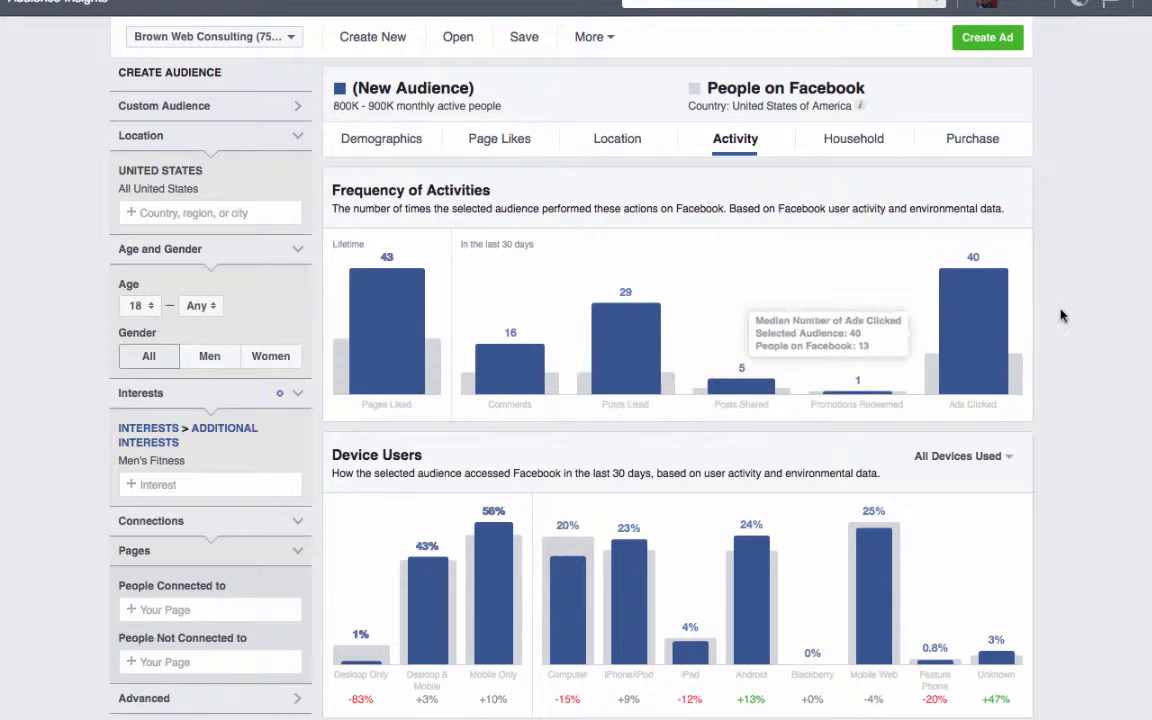
scroll(1106, 317, down, 1)
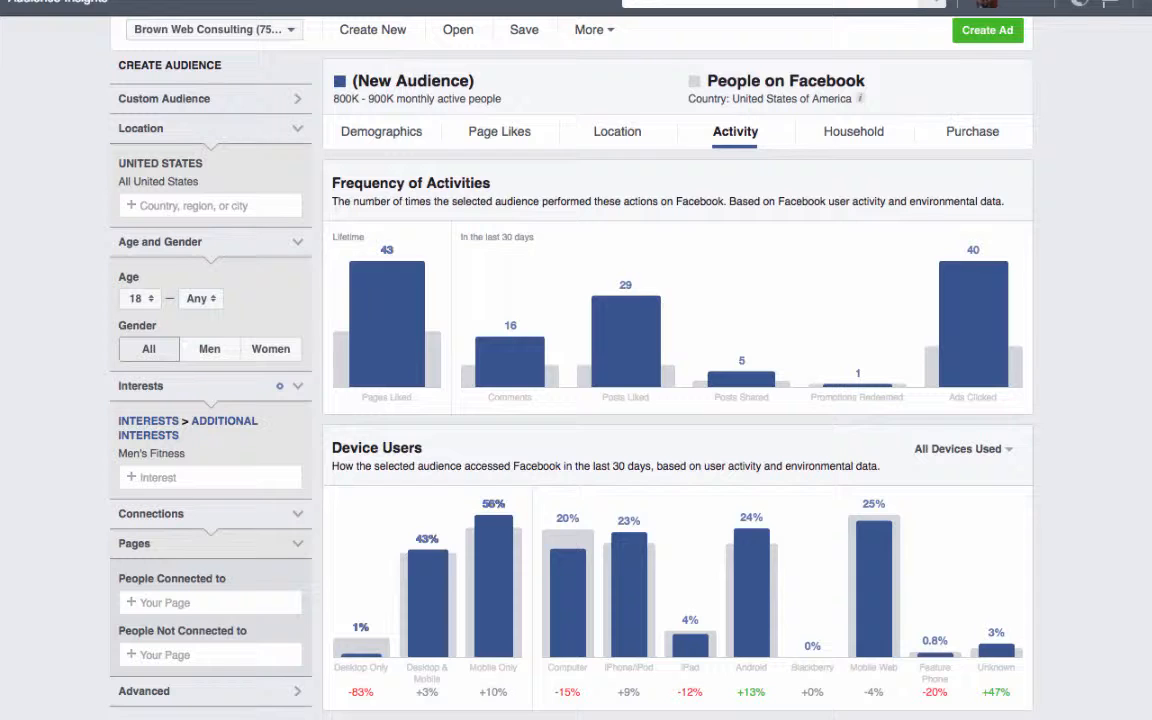
right_click(968, 418)
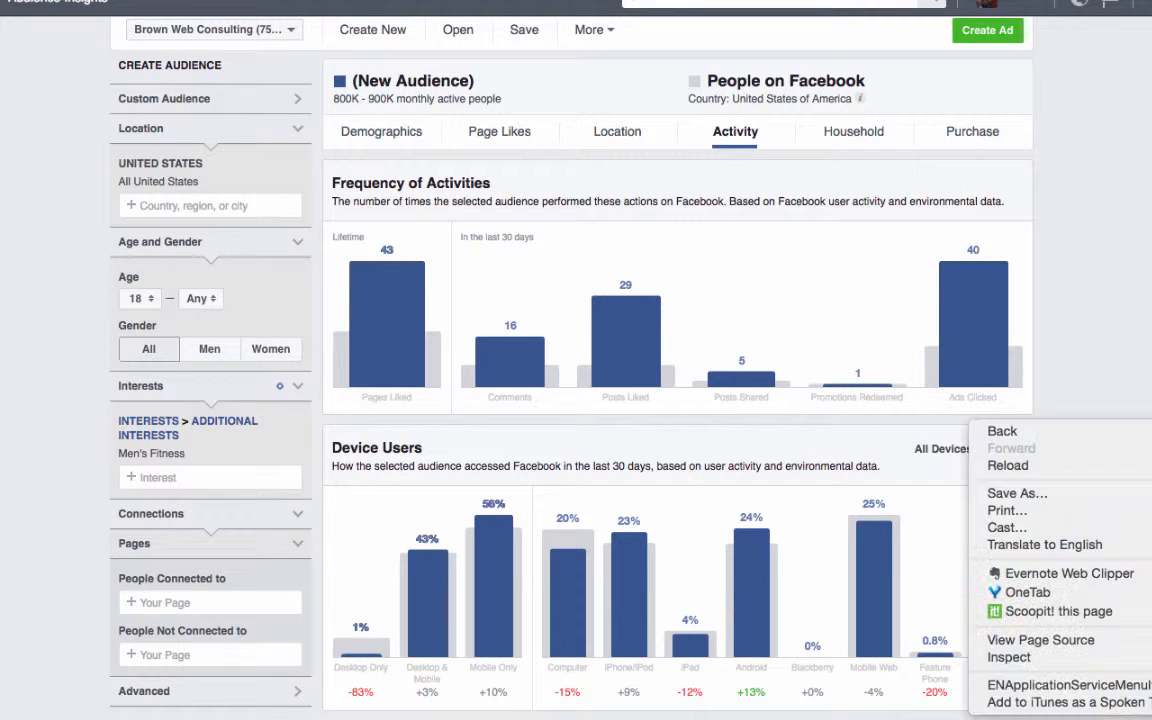
click(968, 420)
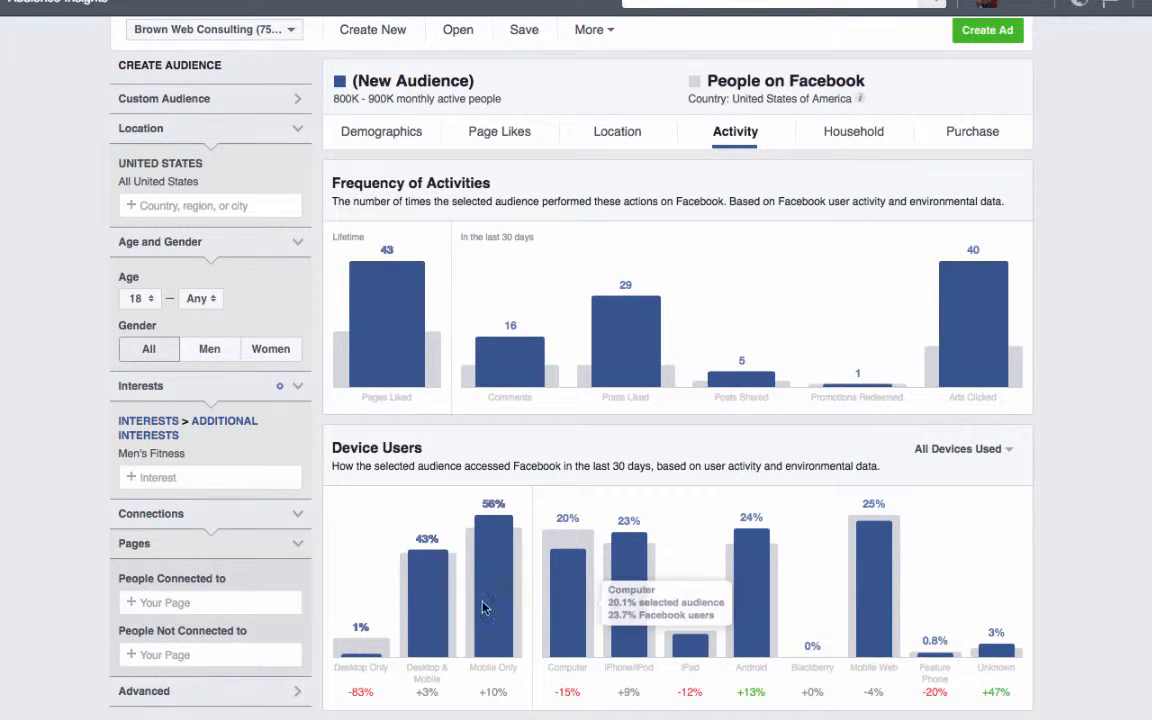
mouse_move(445, 580)
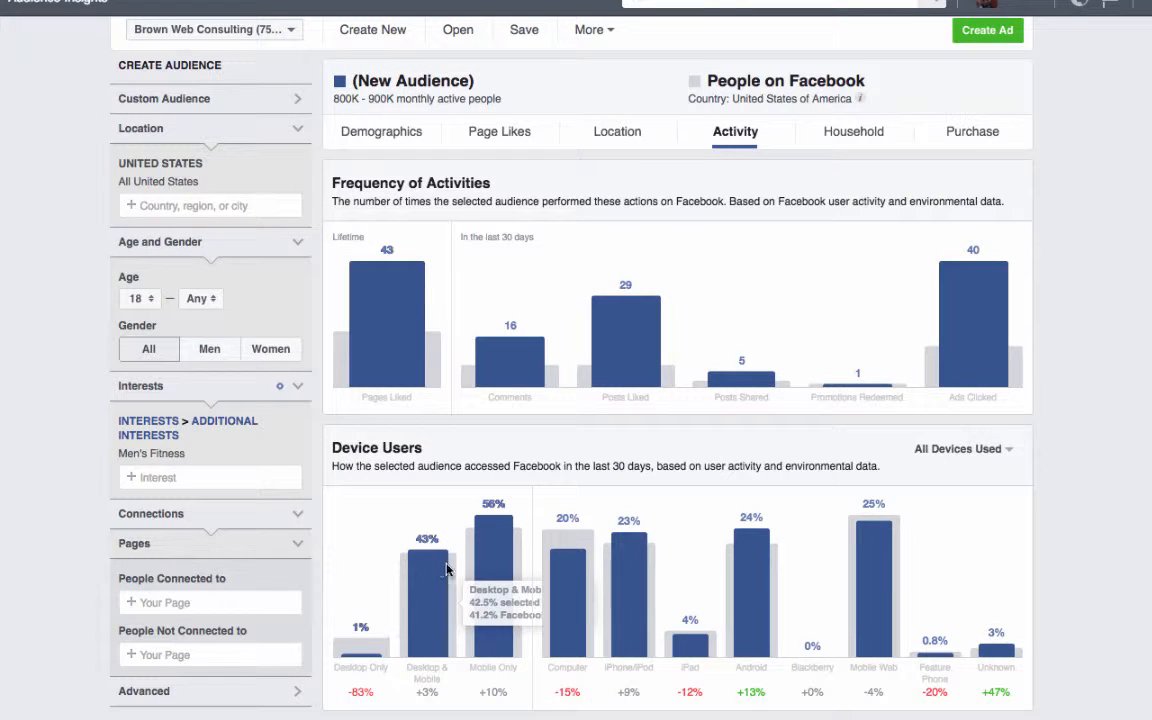
mouse_move(494, 530)
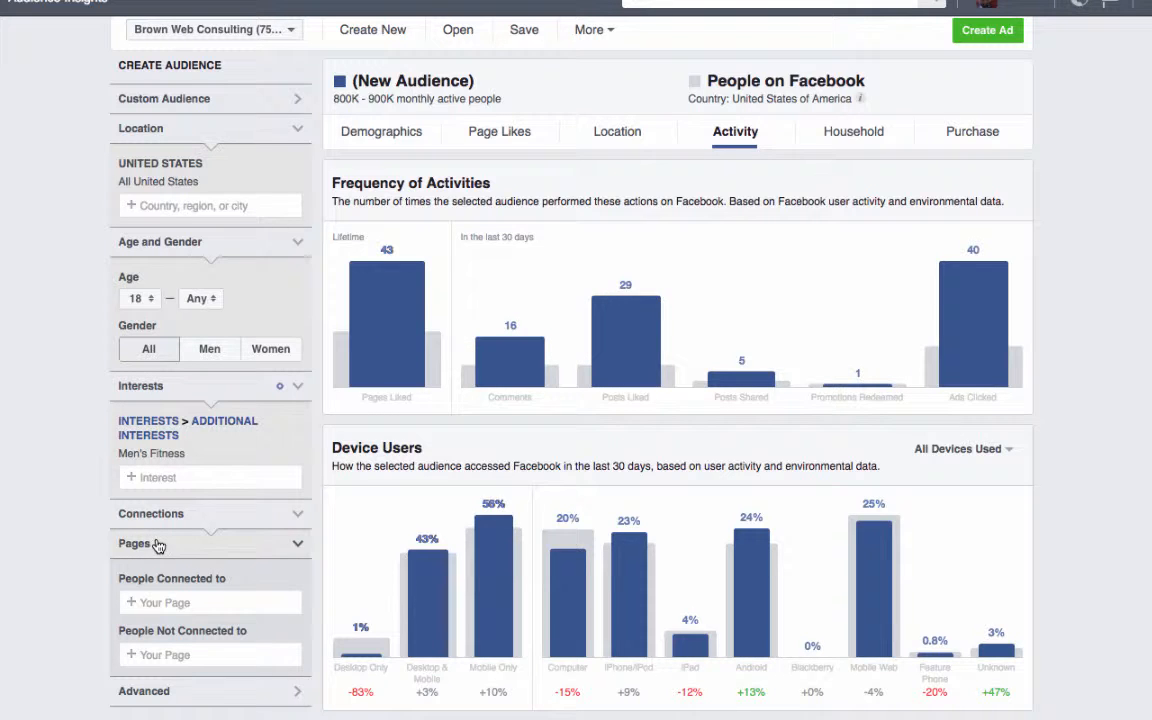
- Add the Weight loss (Fitness And wellness) interest to the audience and show its page likes
click(205, 479)
text(fi)
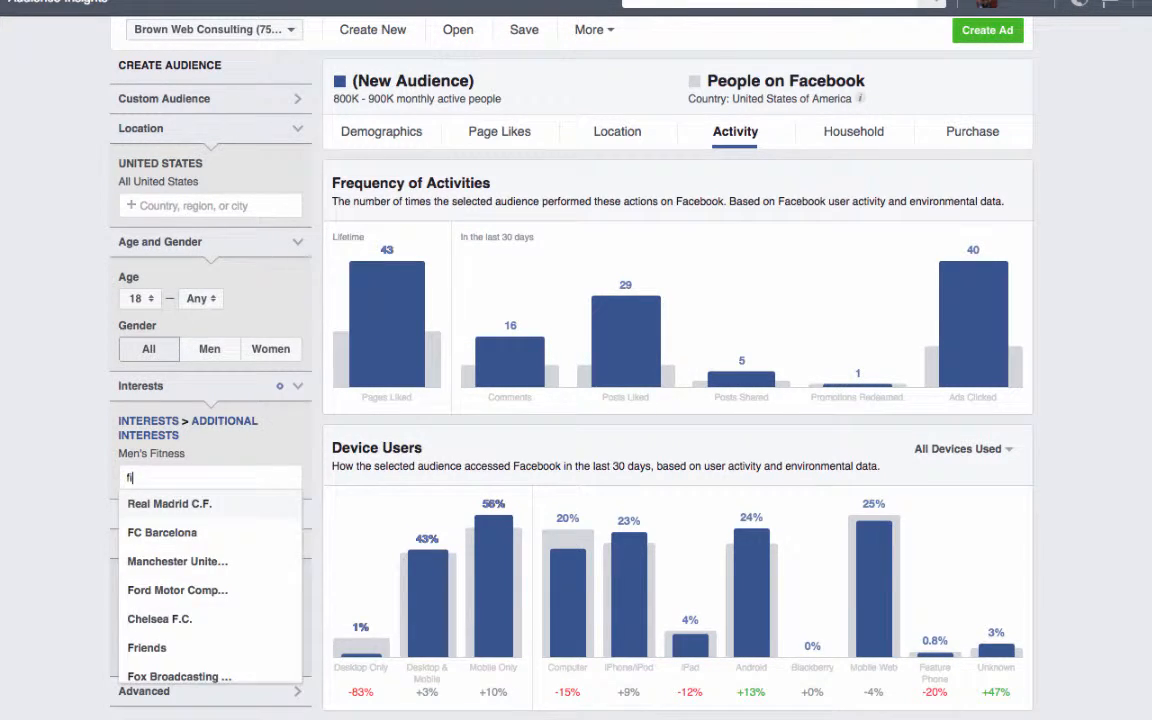
text(tness)
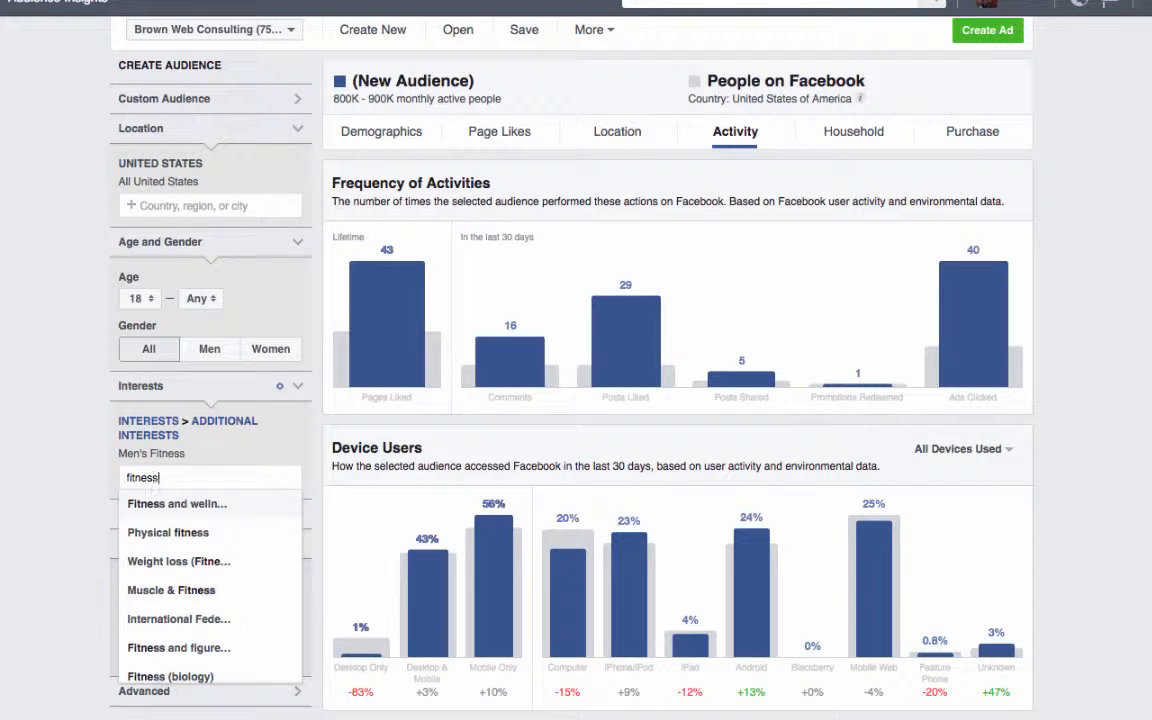
click(168, 562)
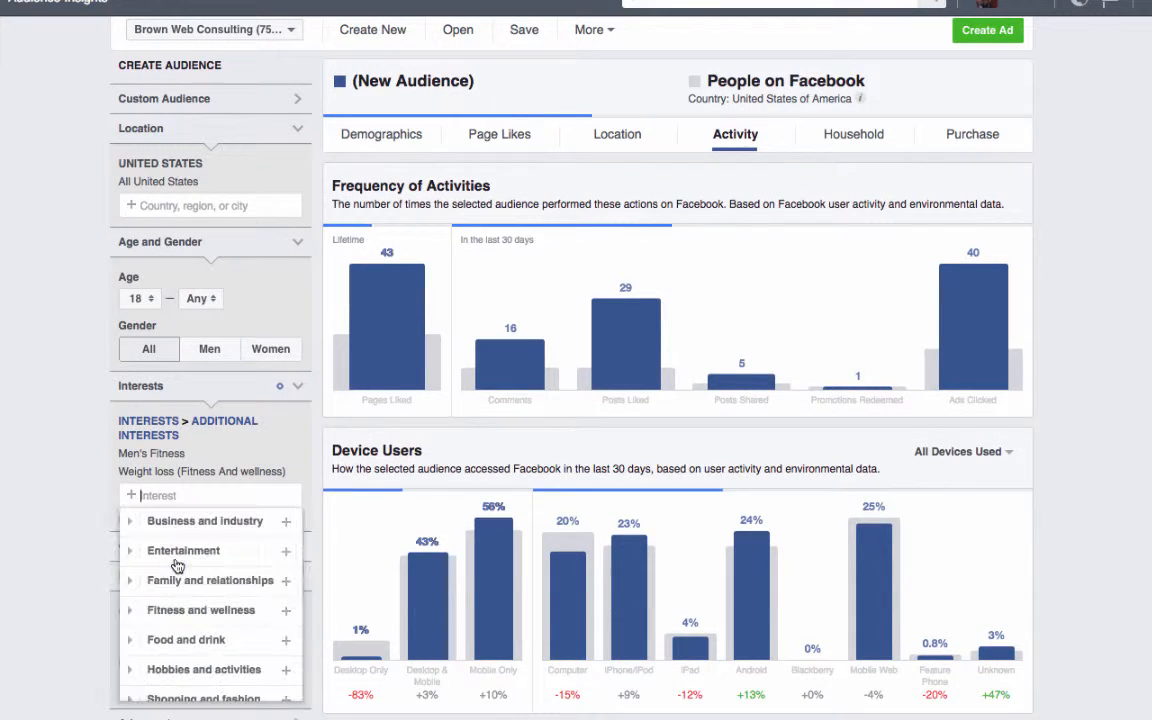
click(506, 135)
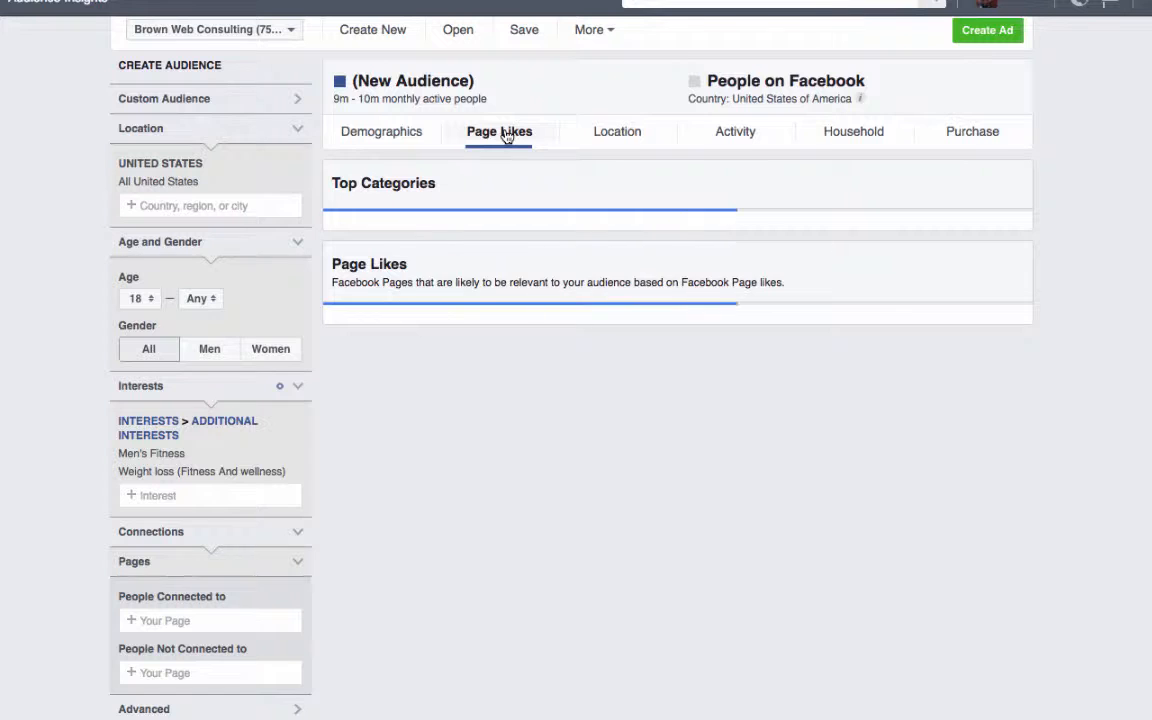
mouse_move(677, 240)
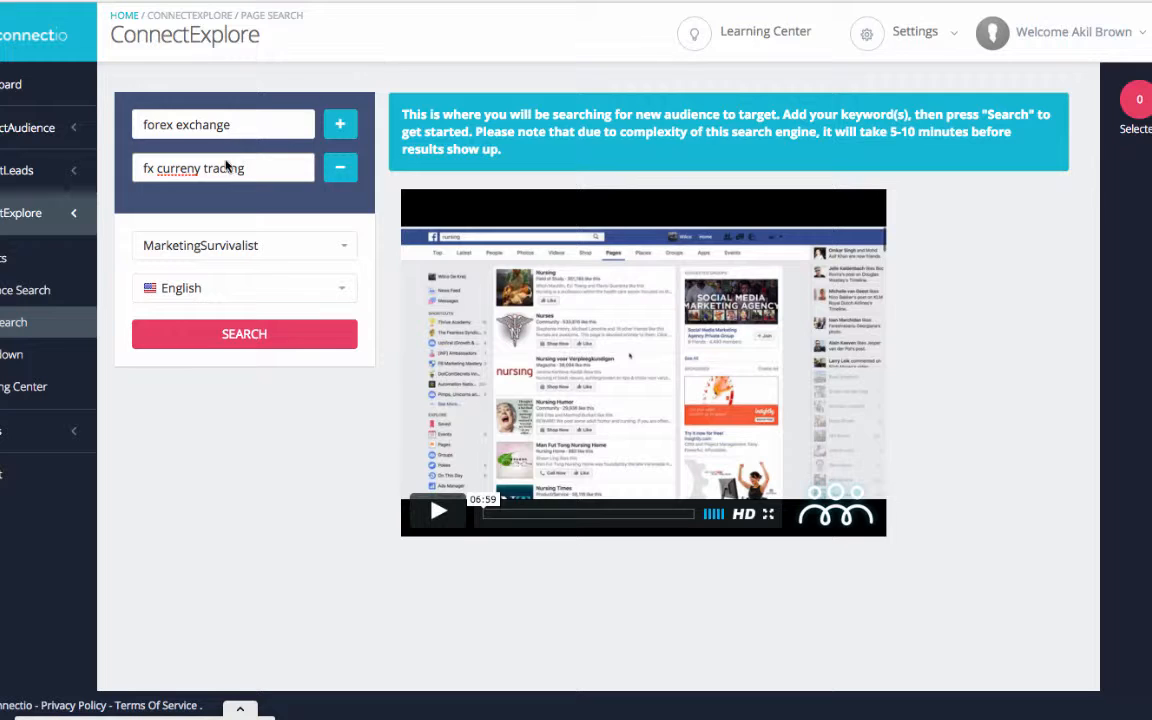
- Switch to ConnectExplore's page search and set the keywords to fitness, men health and the suggested physical fitness
drag(254, 124, 142, 124)
text(fitness)
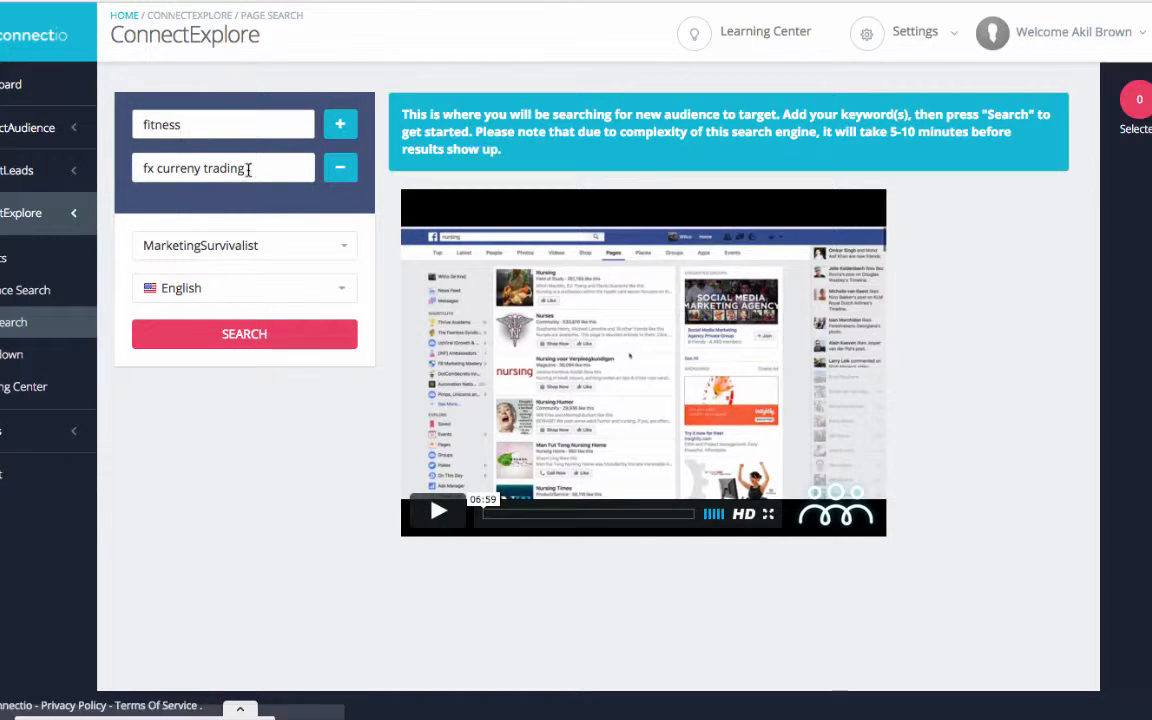
drag(249, 169, 99, 169)
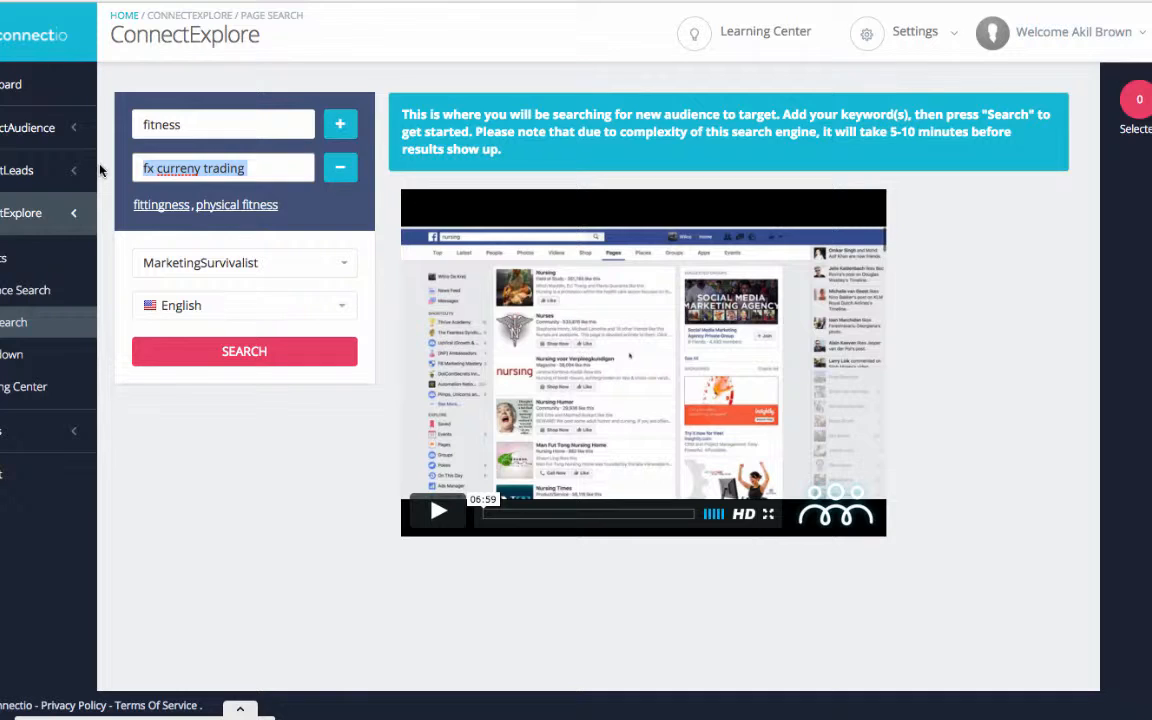
text(lo)
key(BackSpace)
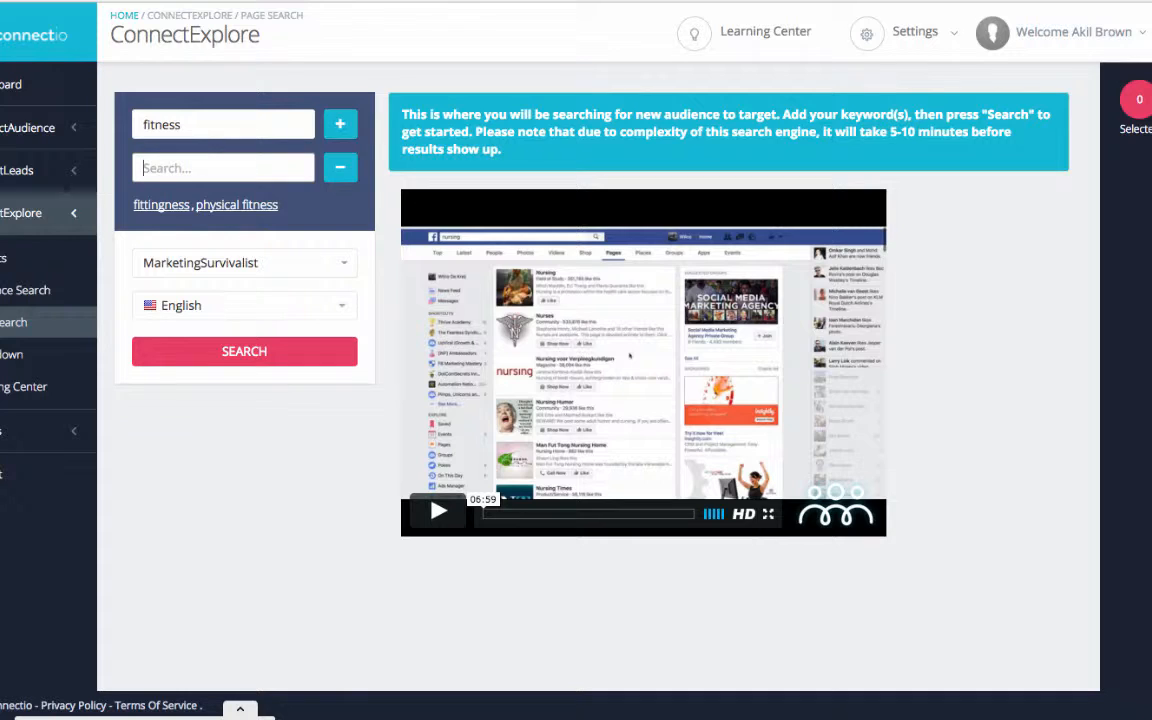
click(236, 205)
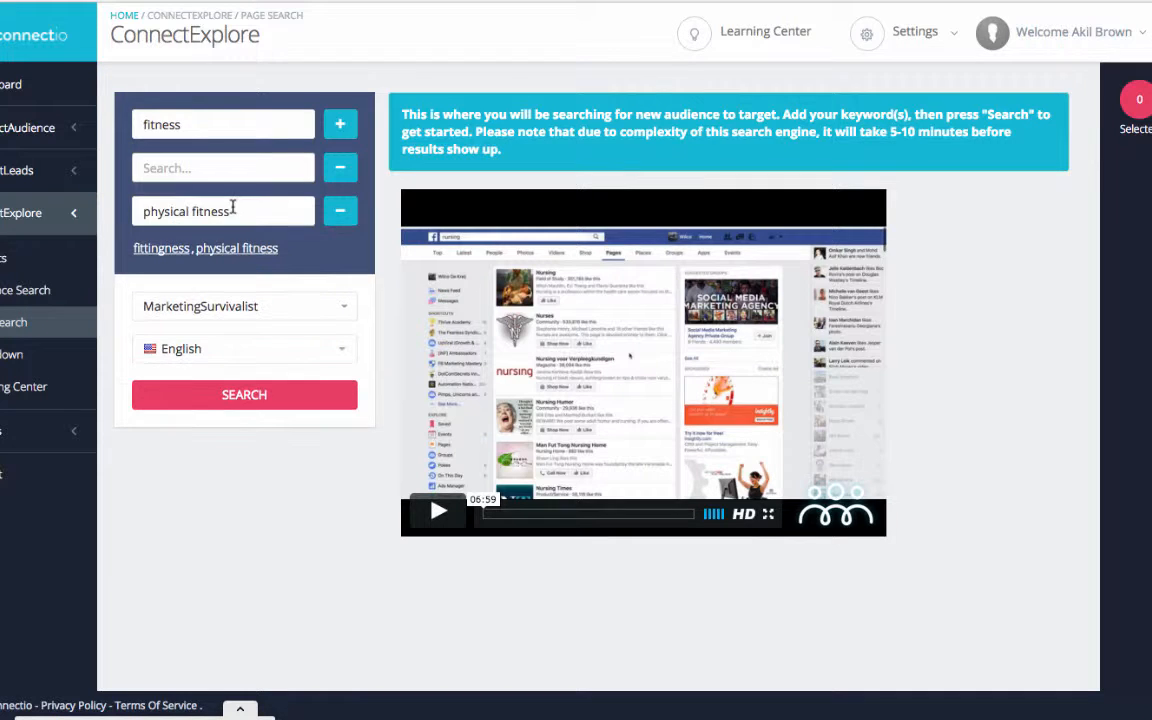
click(176, 177)
text(men health)
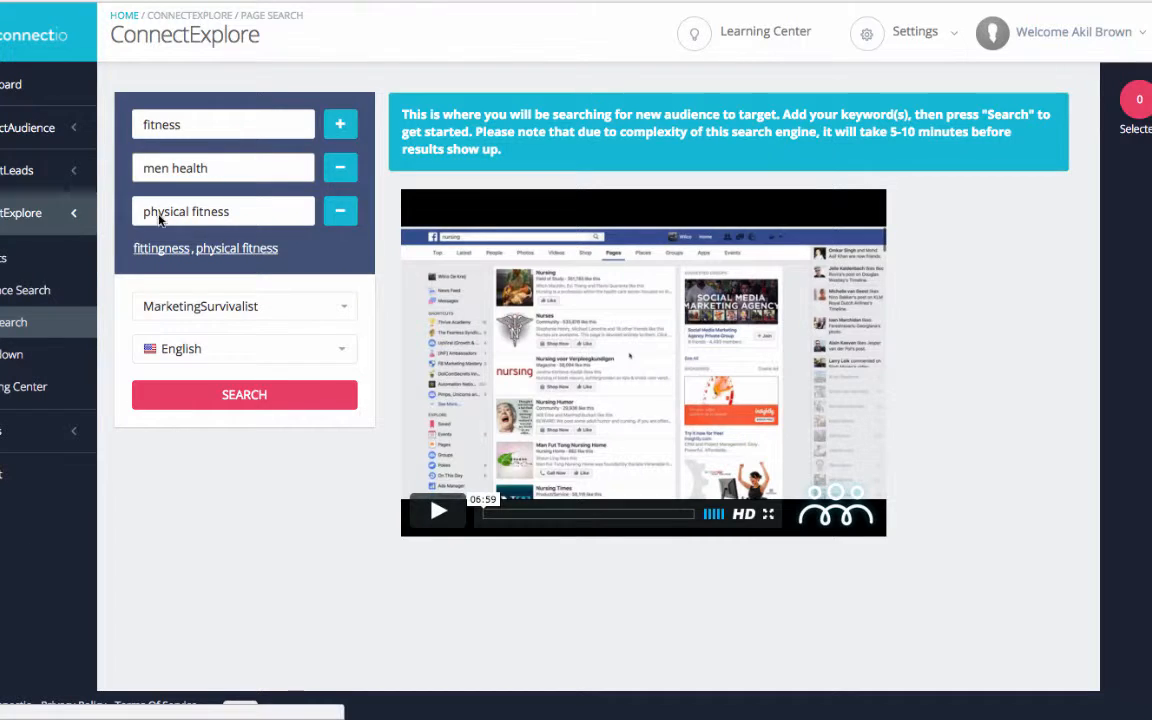
- Run a ConnectExplore audience search with the two keywords fitness and fitness and health
click(33, 298)
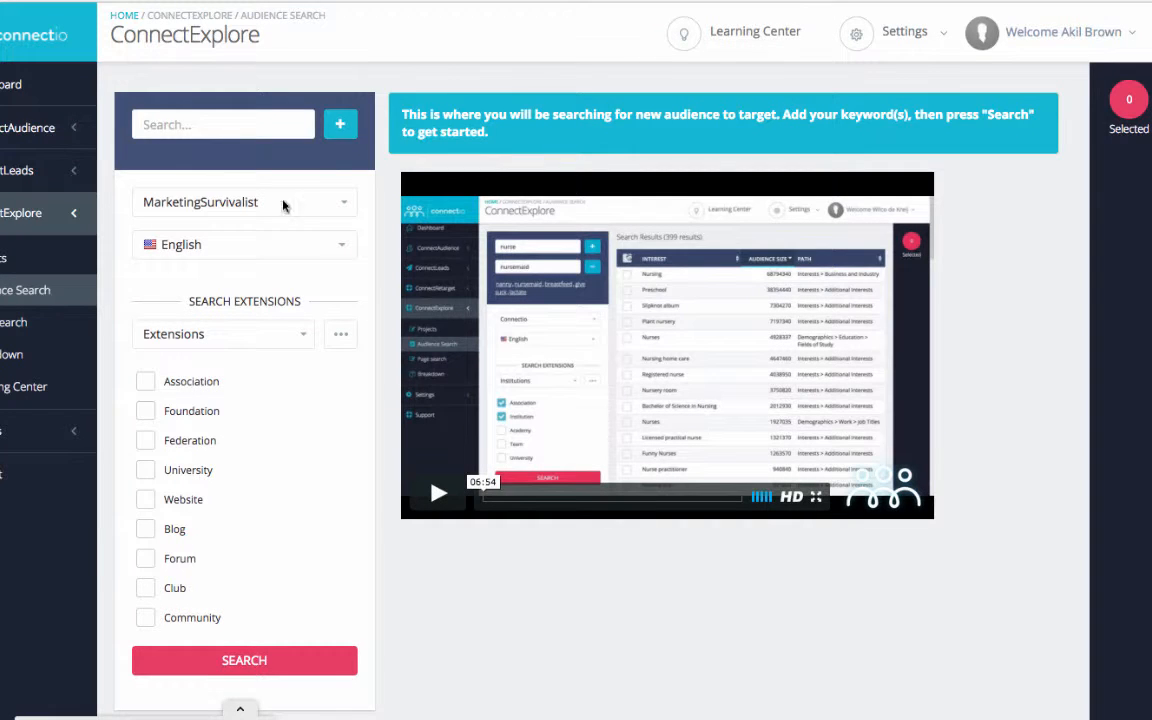
click(199, 120)
text(fi)
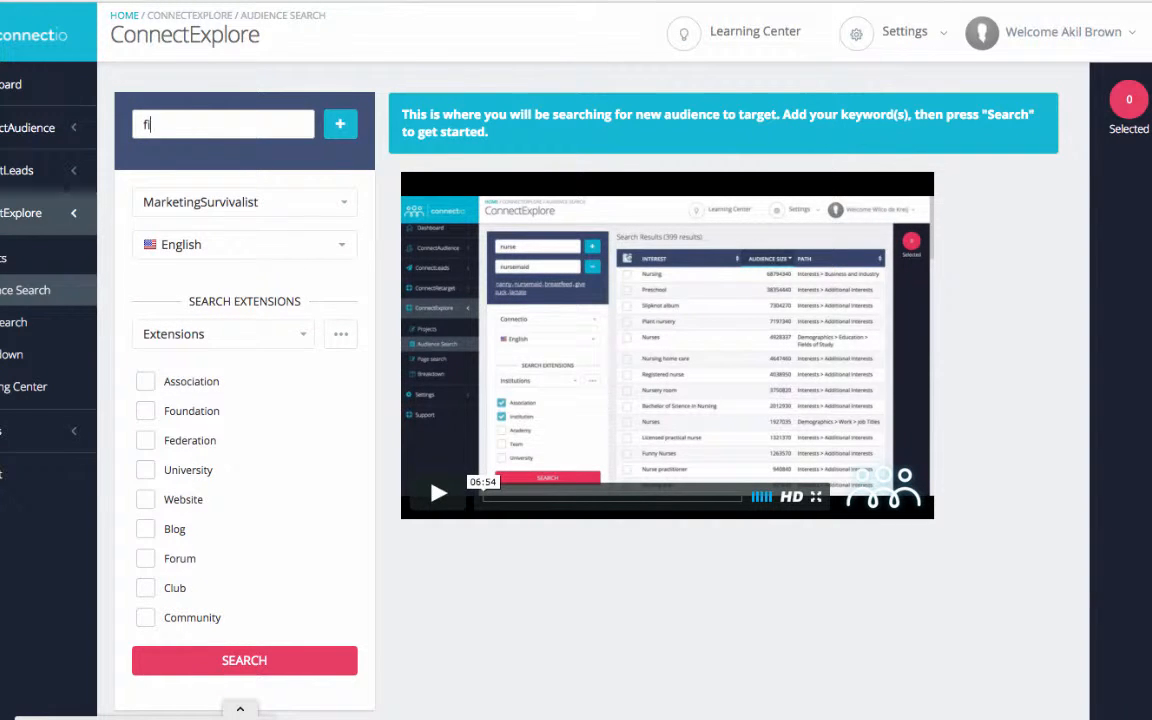
text(tness)
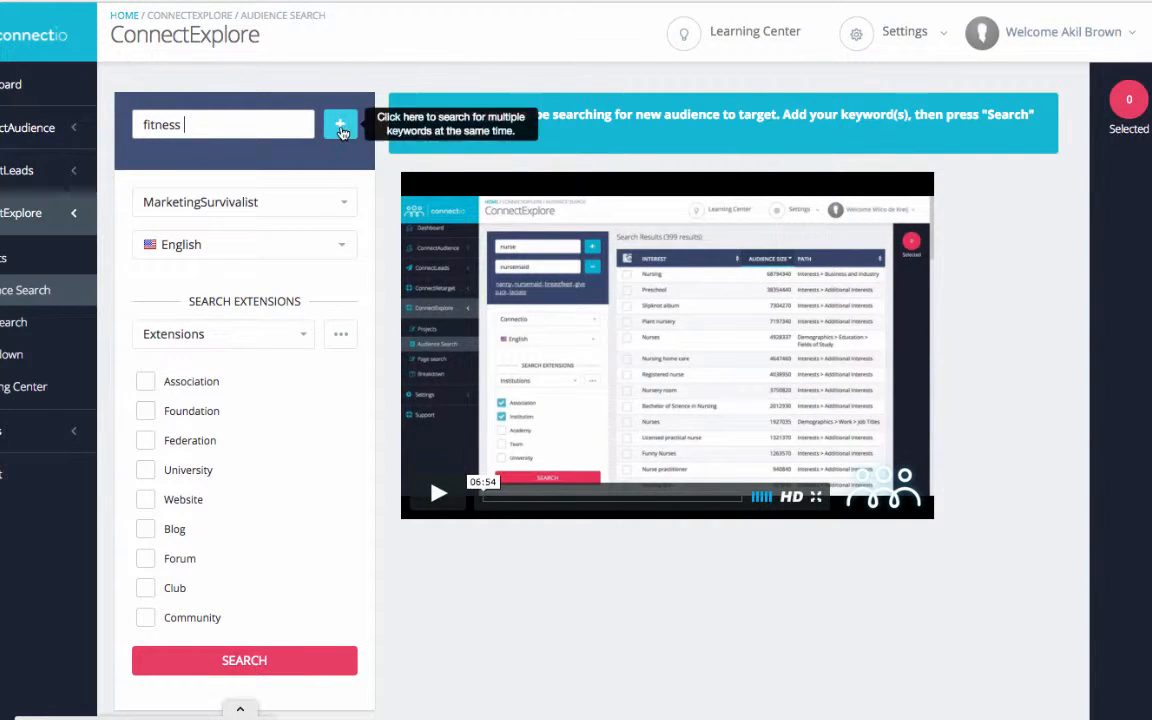
click(340, 124)
click(215, 176)
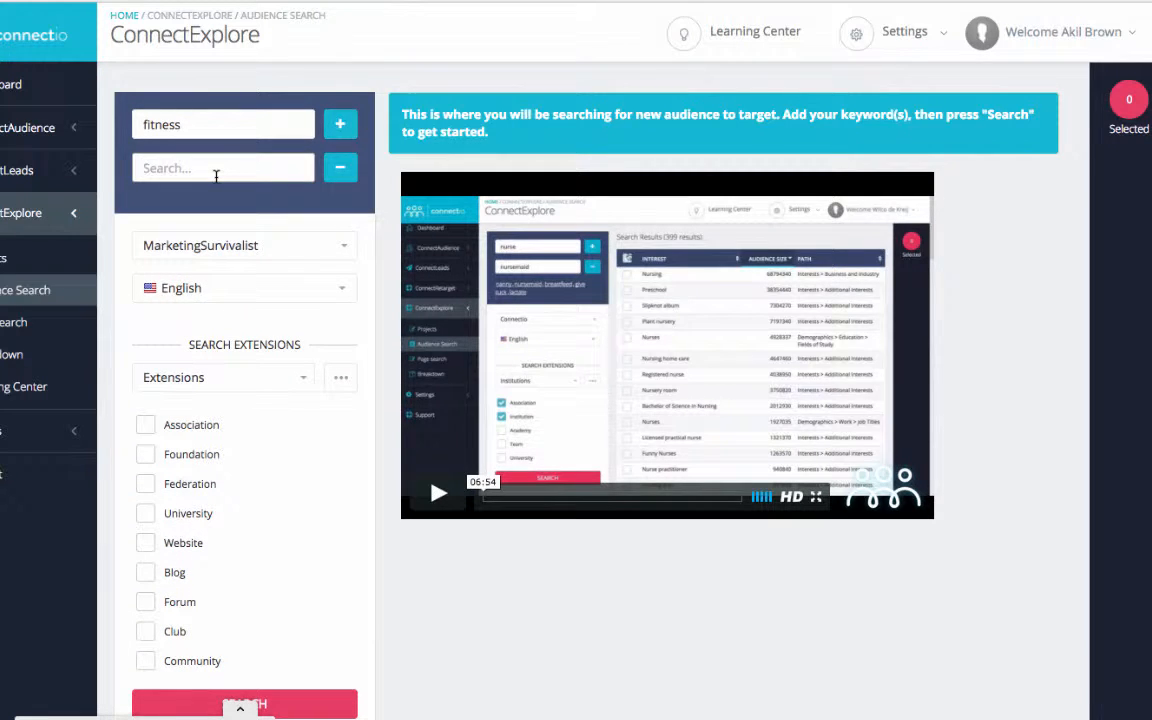
text(fitness and health)
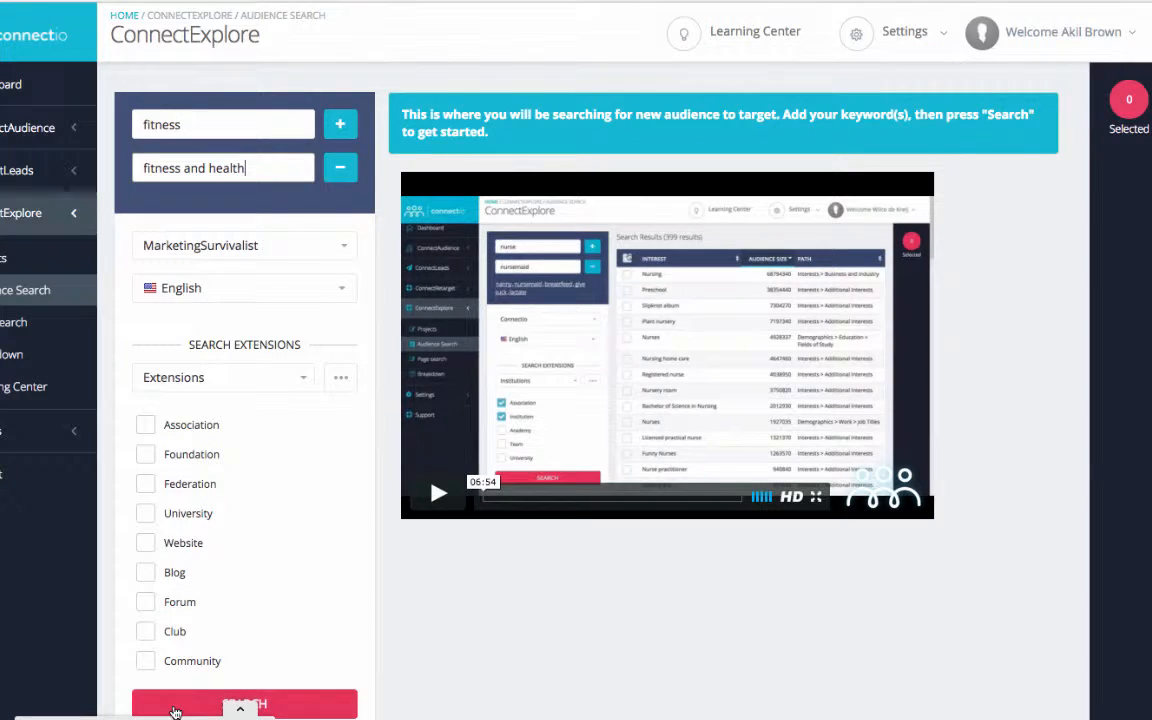
click(200, 702)
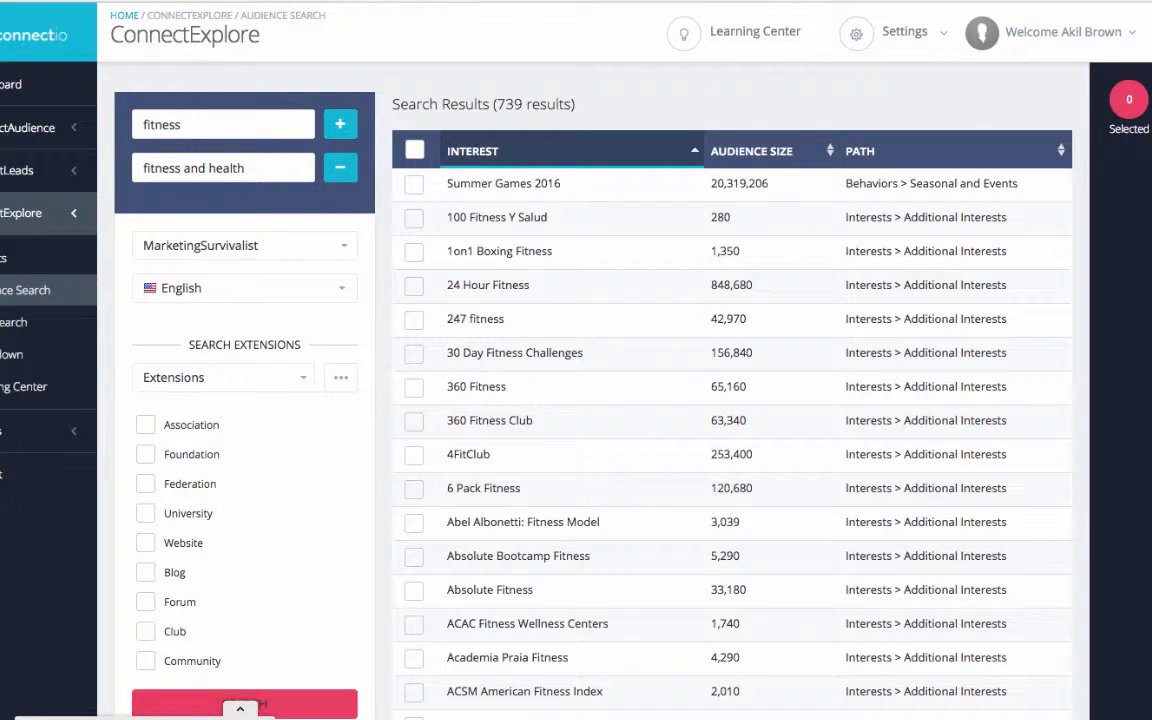
- Select the interests 30 Day Fitness Challenges, 4FitClub, 6 Pack Fitness, Absolute Fitness and 24 Hour Fitness in the search results
scroll(590, 400, down, 10)
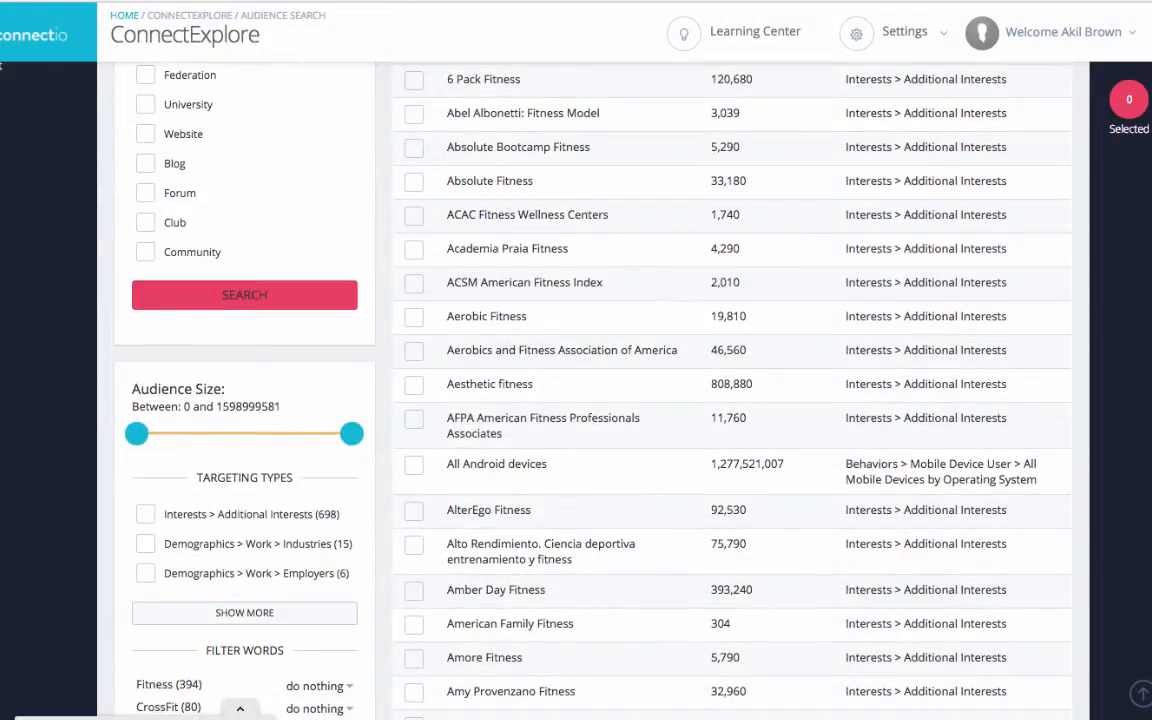
scroll(590, 400, up, 10)
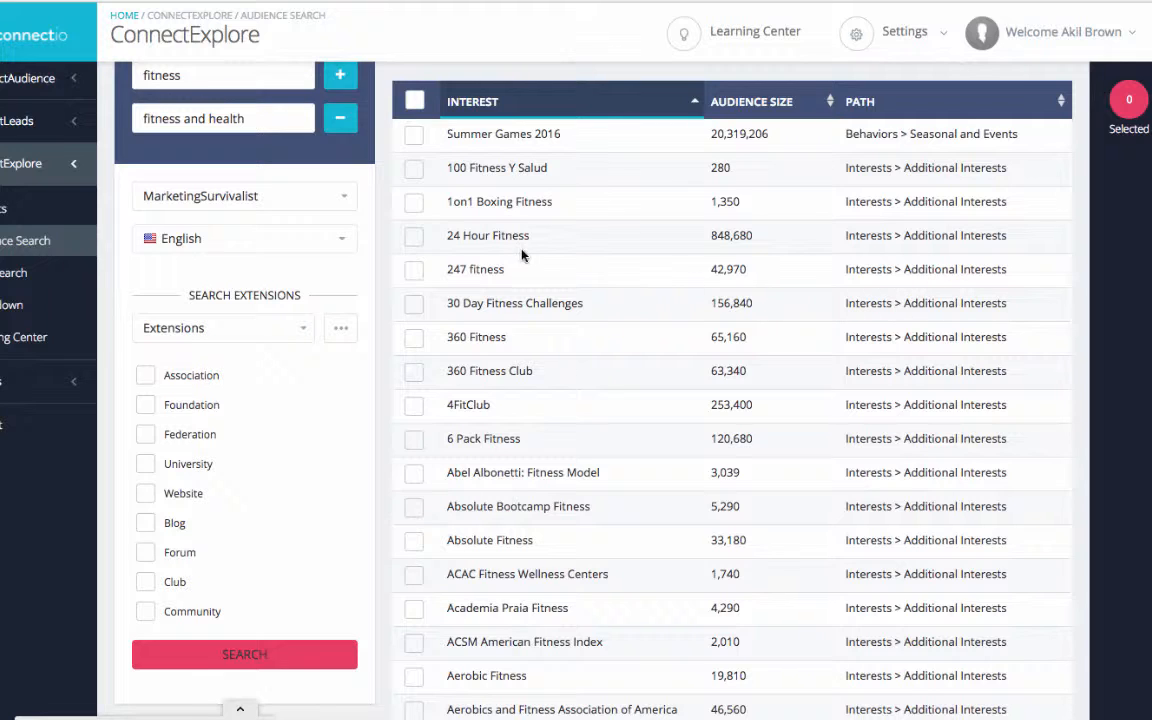
click(413, 303)
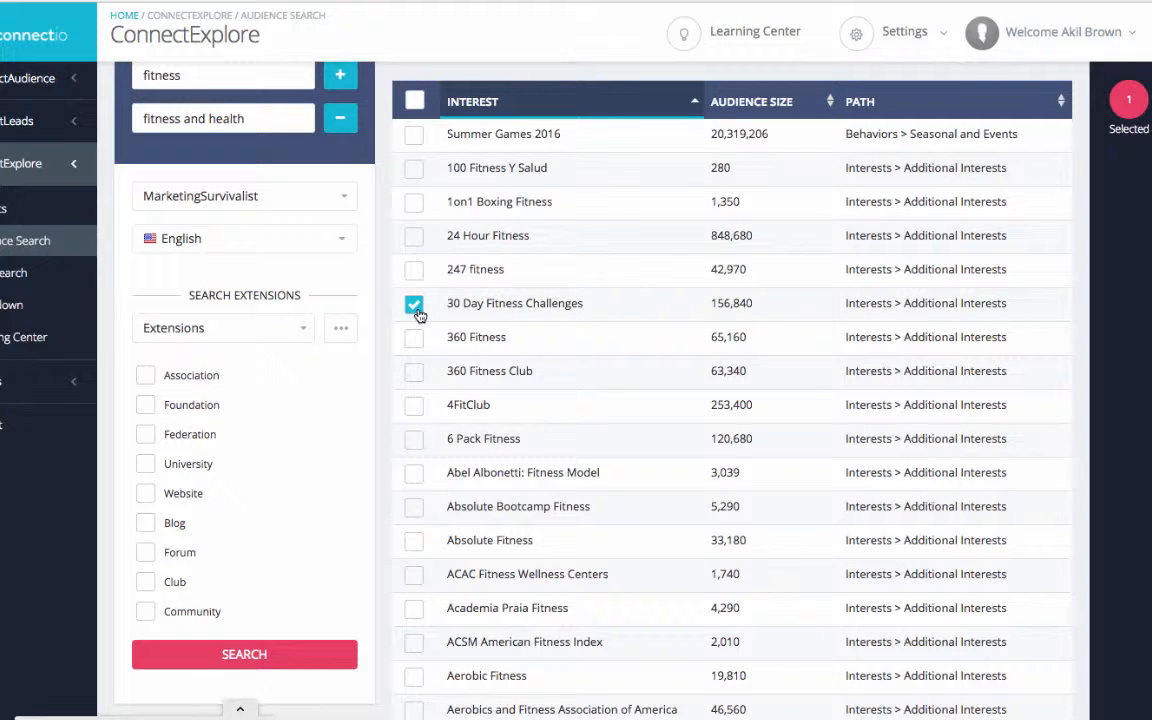
click(415, 406)
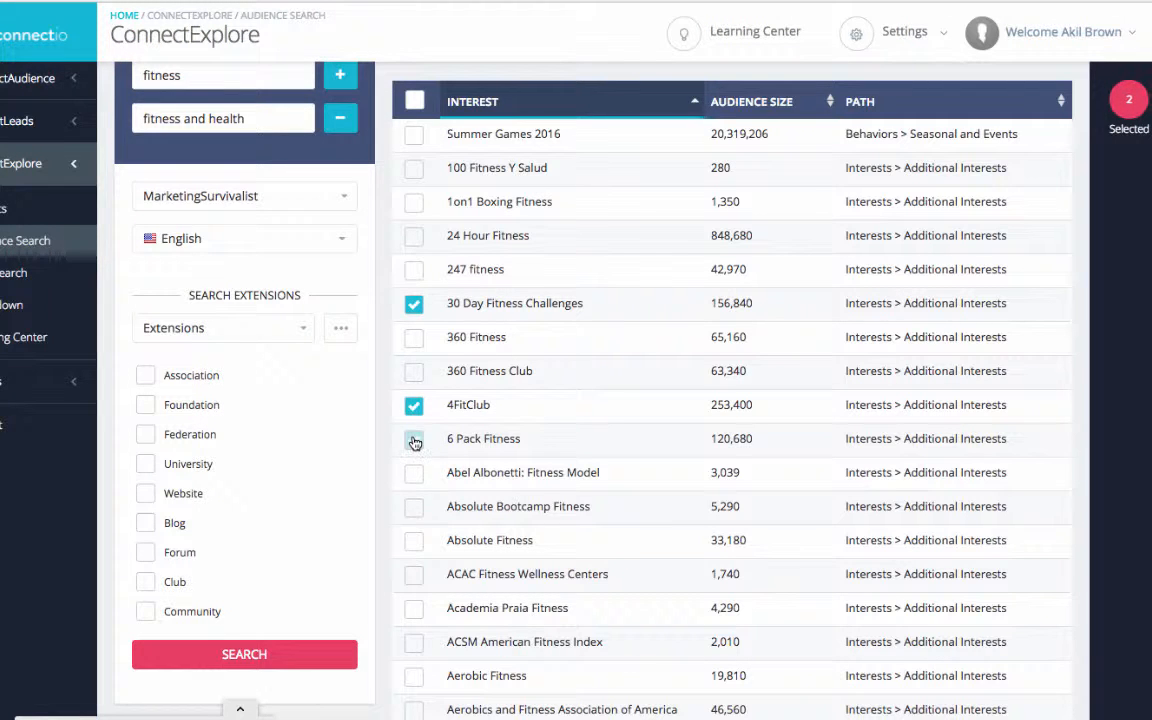
click(415, 439)
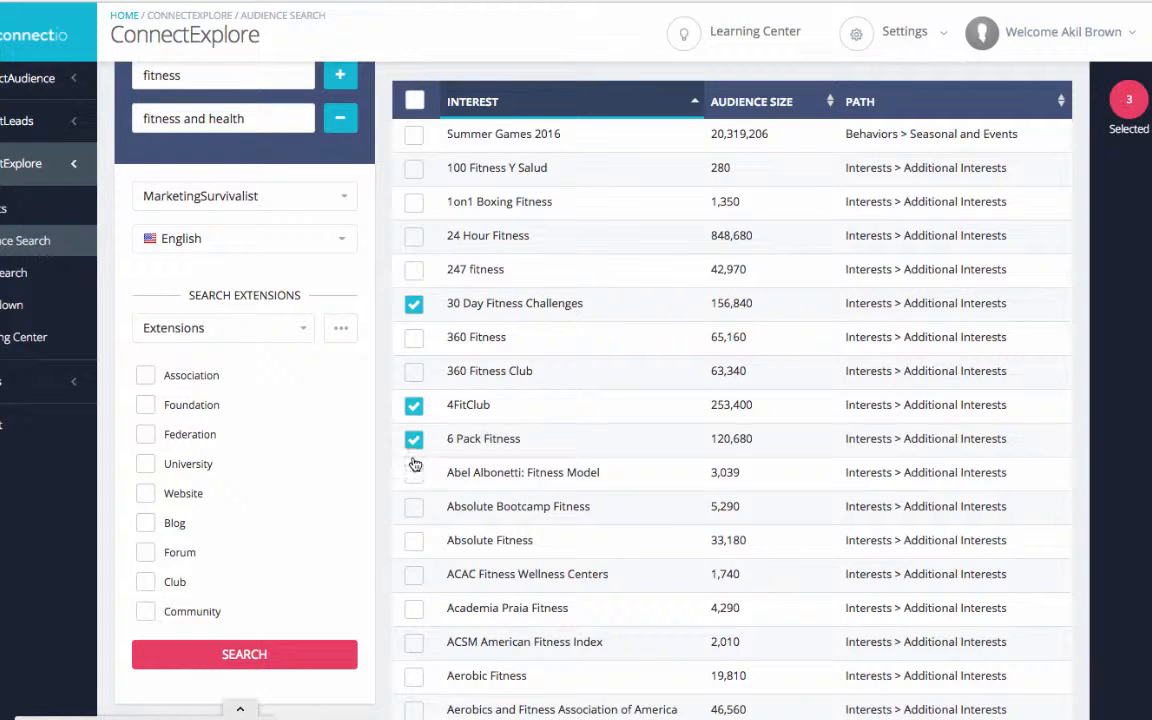
click(414, 540)
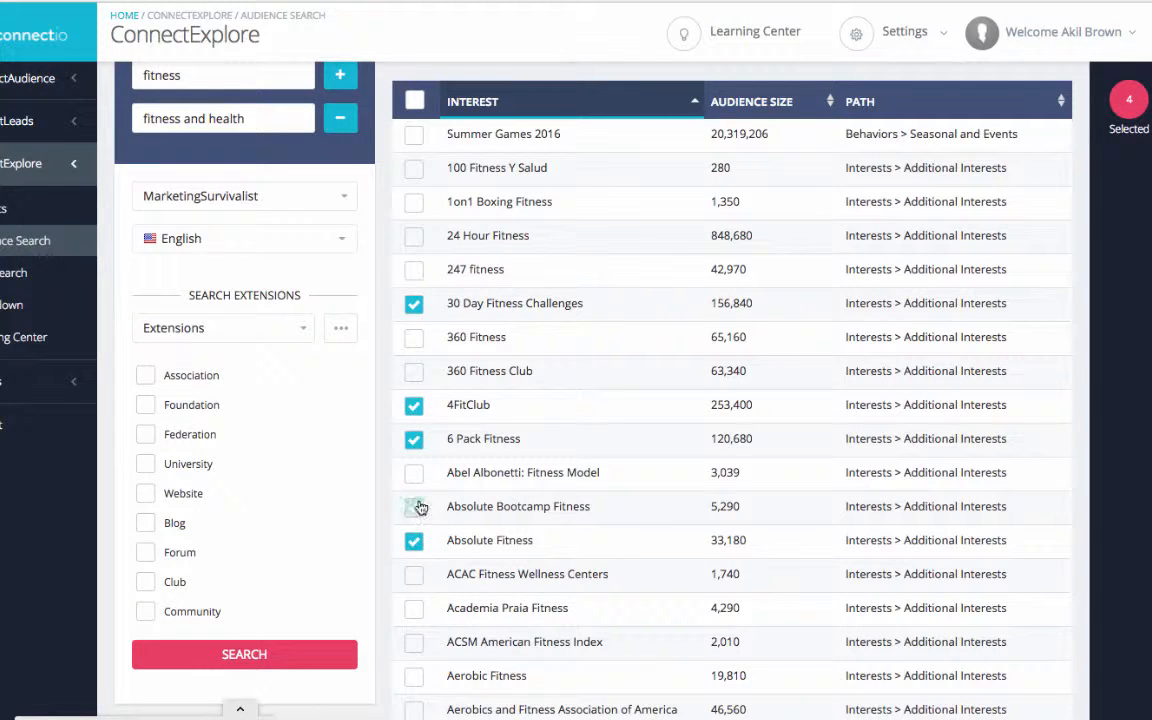
click(414, 237)
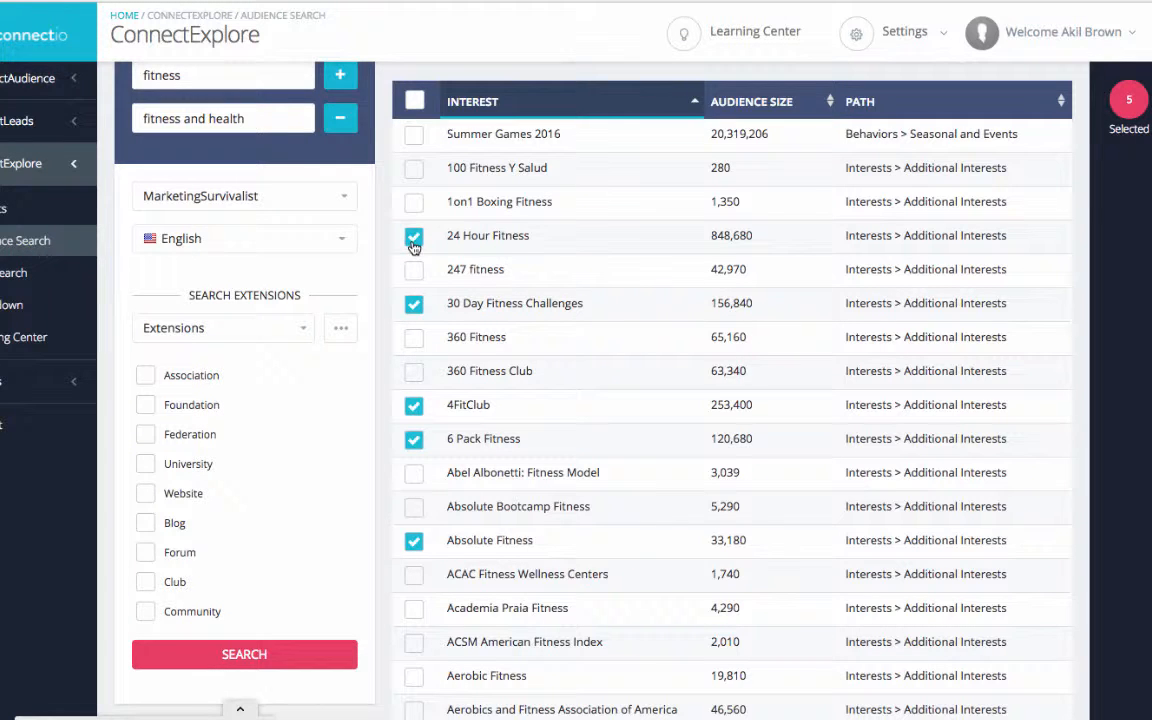
- Review the list of selected interests and generate suggestions based on it
click(1131, 101)
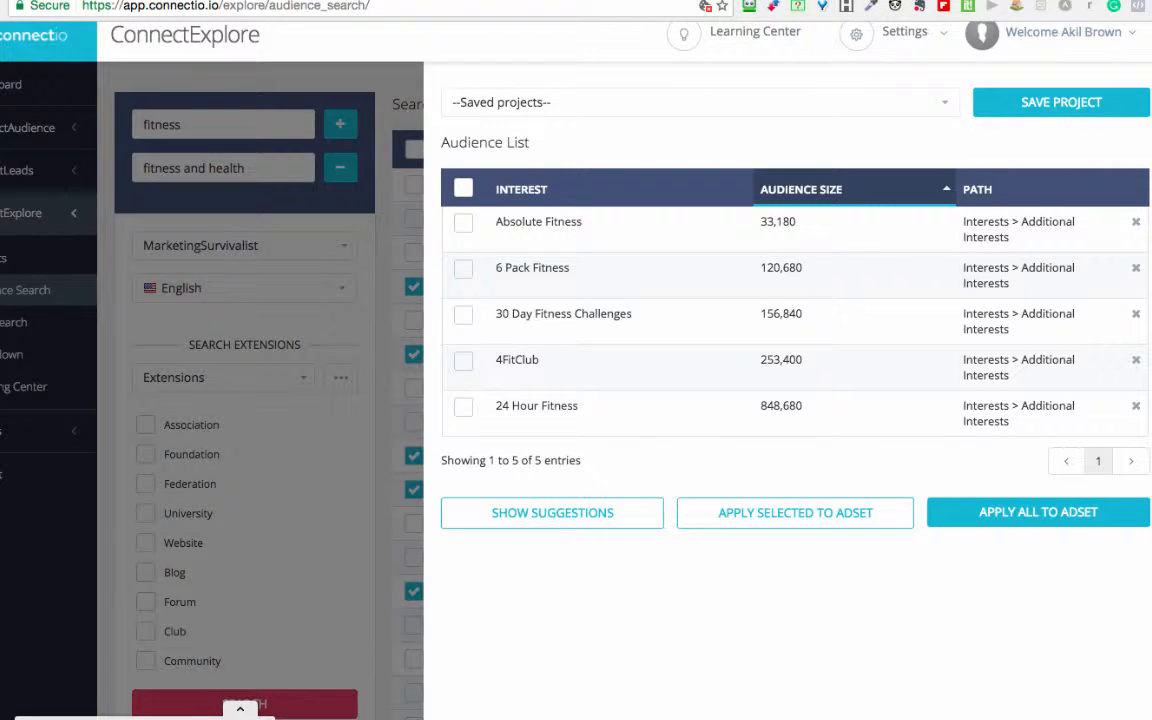
click(620, 1)
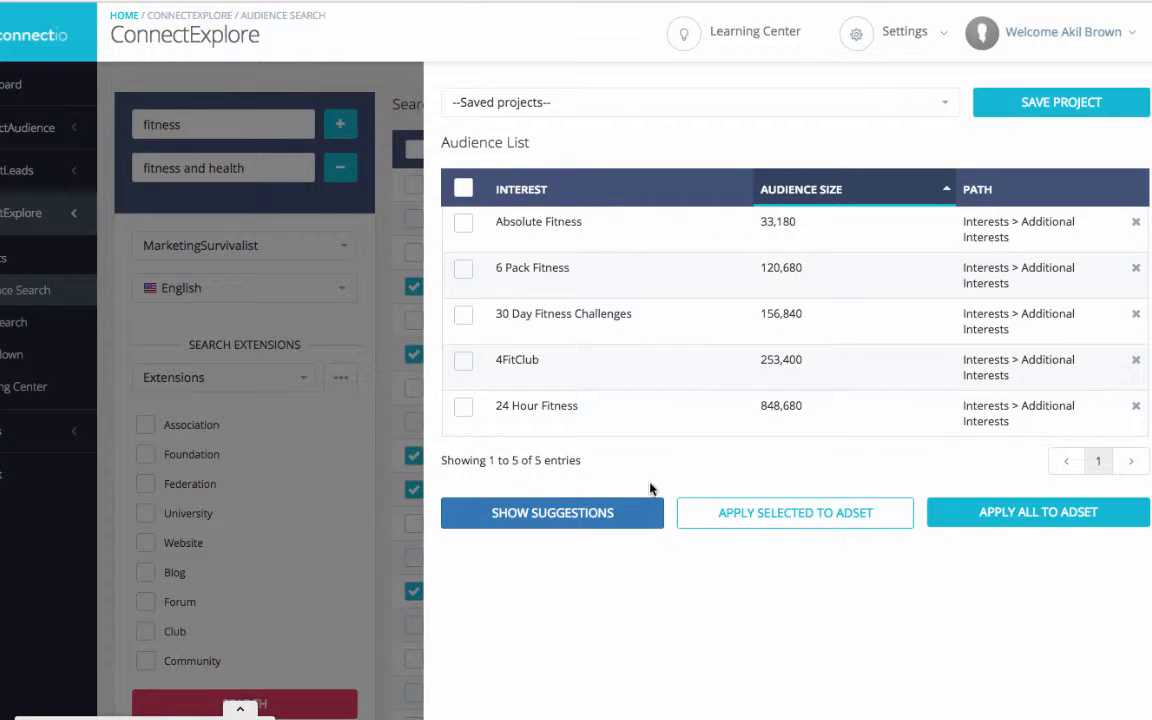
click(553, 513)
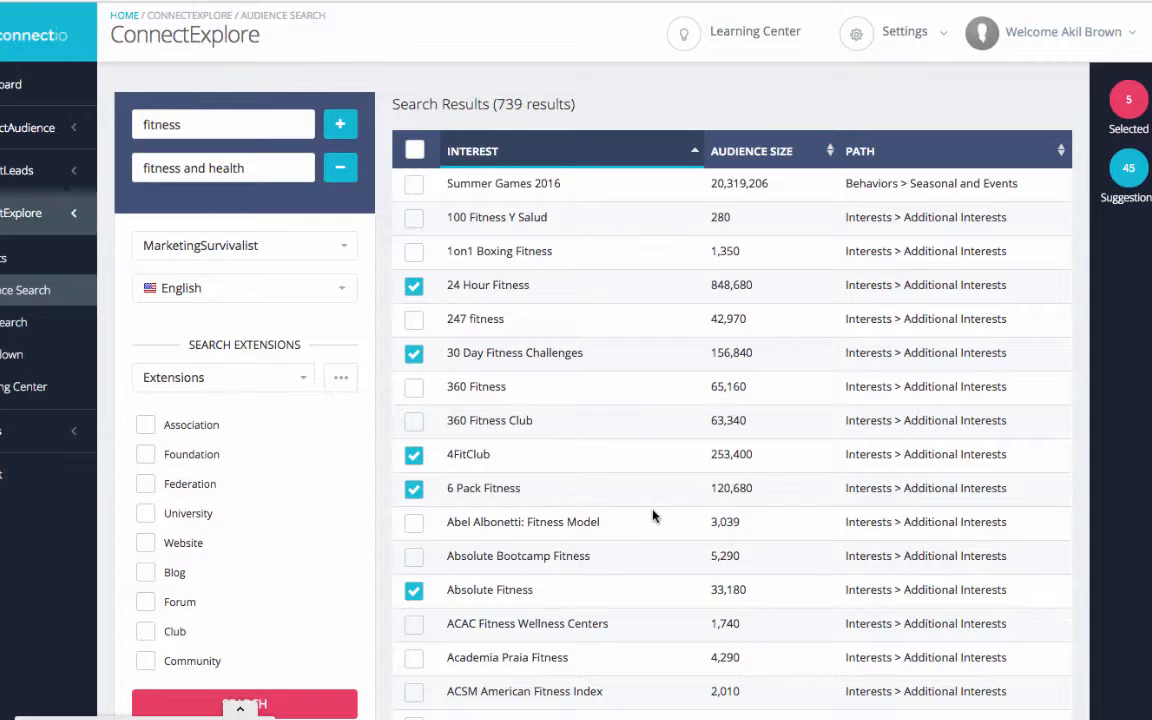
- Add 6 Pack Abs, 30 Day Challenge, 7Week Body Transformation, Bodybuilding and CrossFit from the suggested interests to the selection
click(1130, 172)
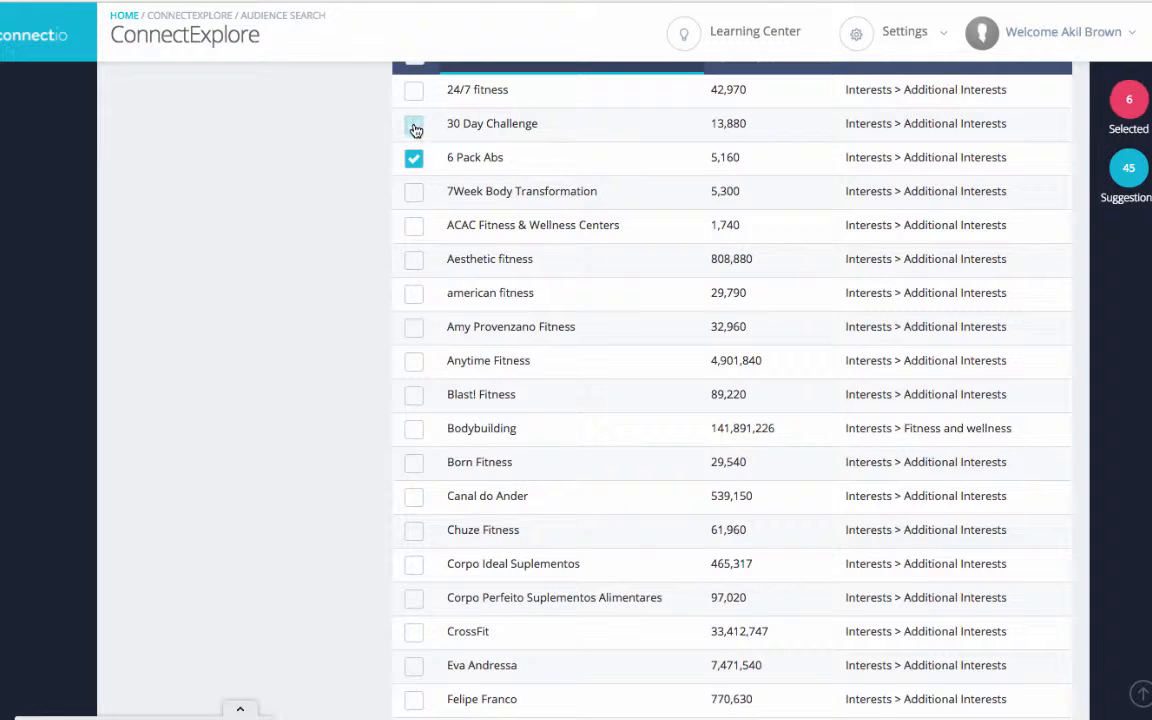
click(414, 126)
click(413, 191)
click(414, 428)
click(415, 633)
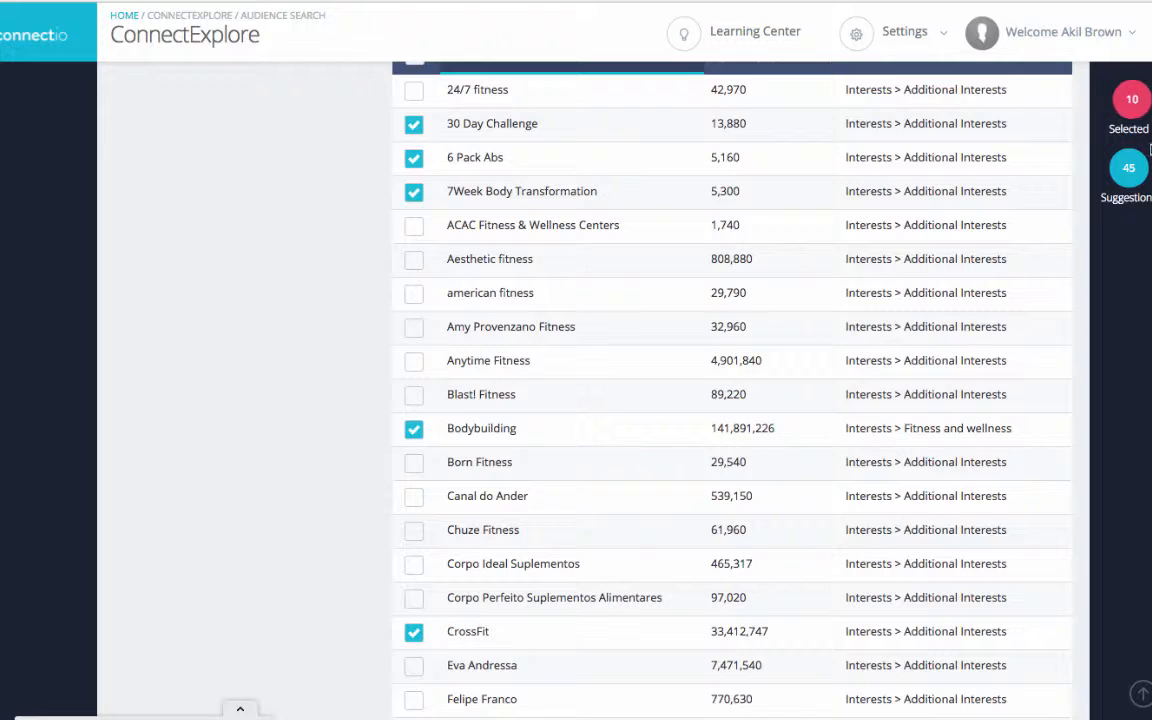
- Show the list of all selected interests and check which saved projects are available
click(1124, 106)
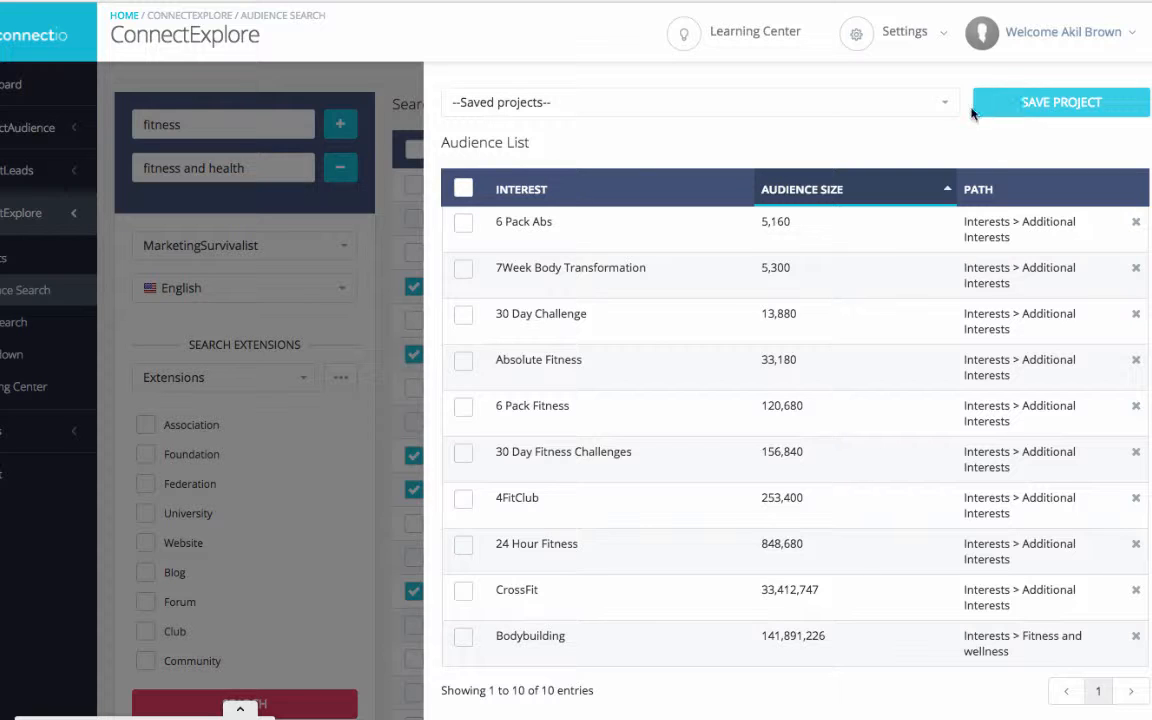
click(548, 106)
click(548, 106)
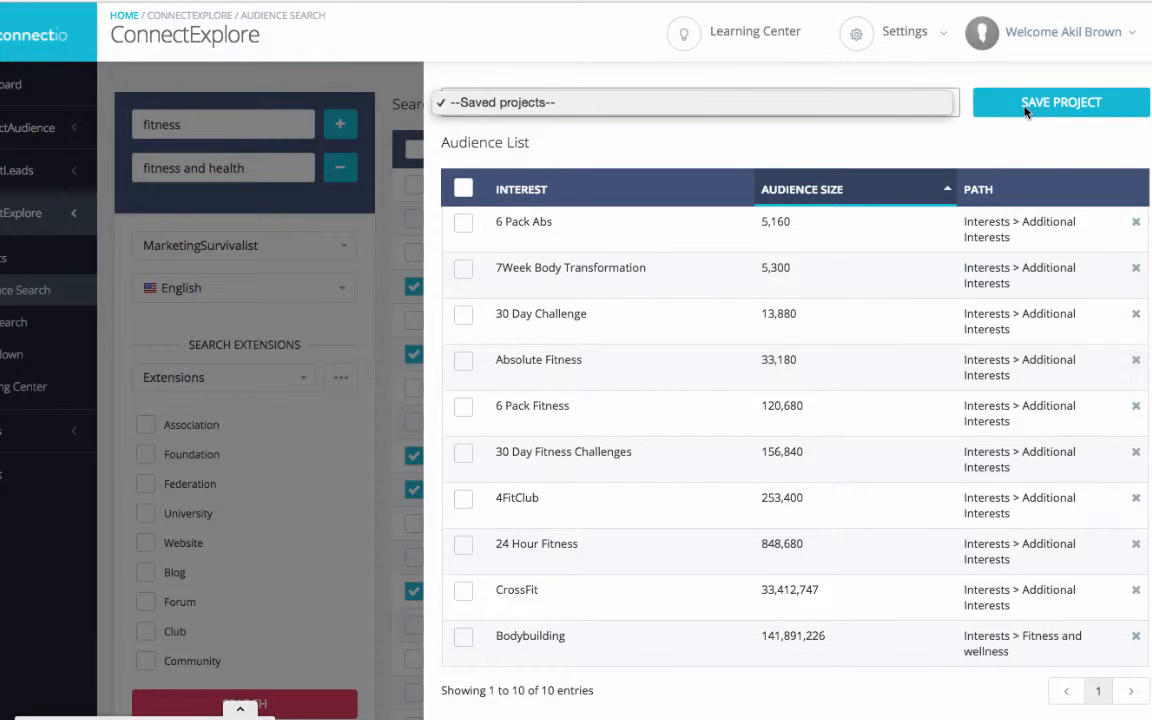
click(1024, 107)
click(697, 103)
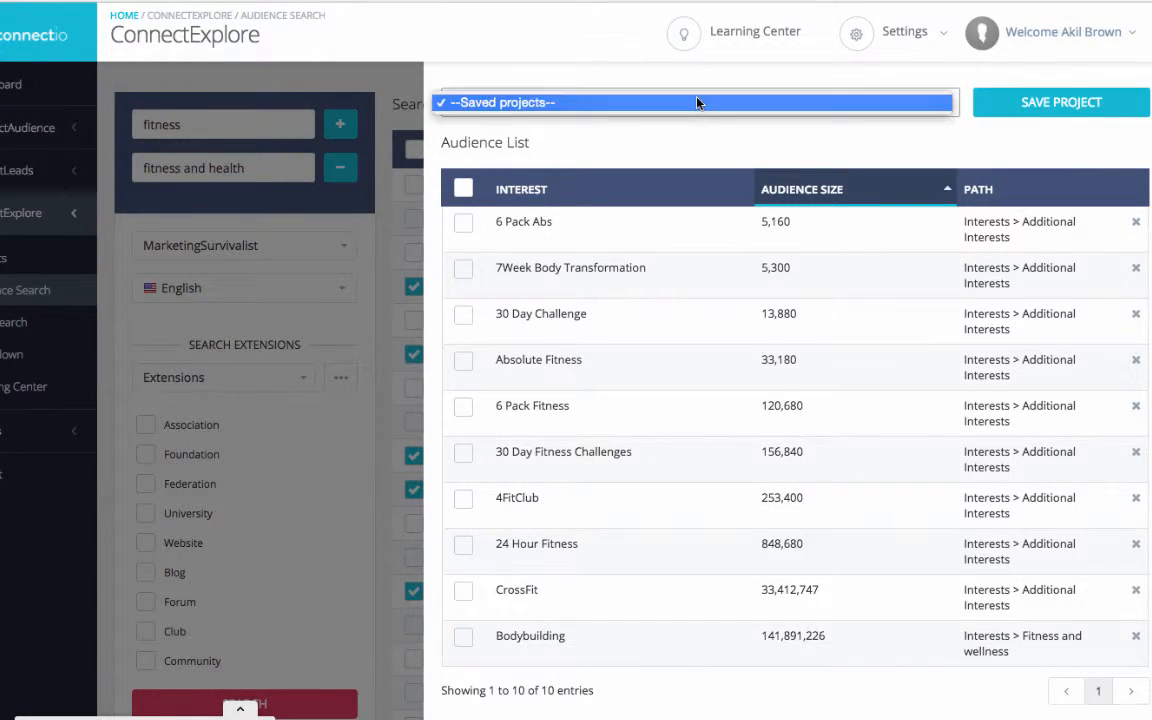
click(955, 104)
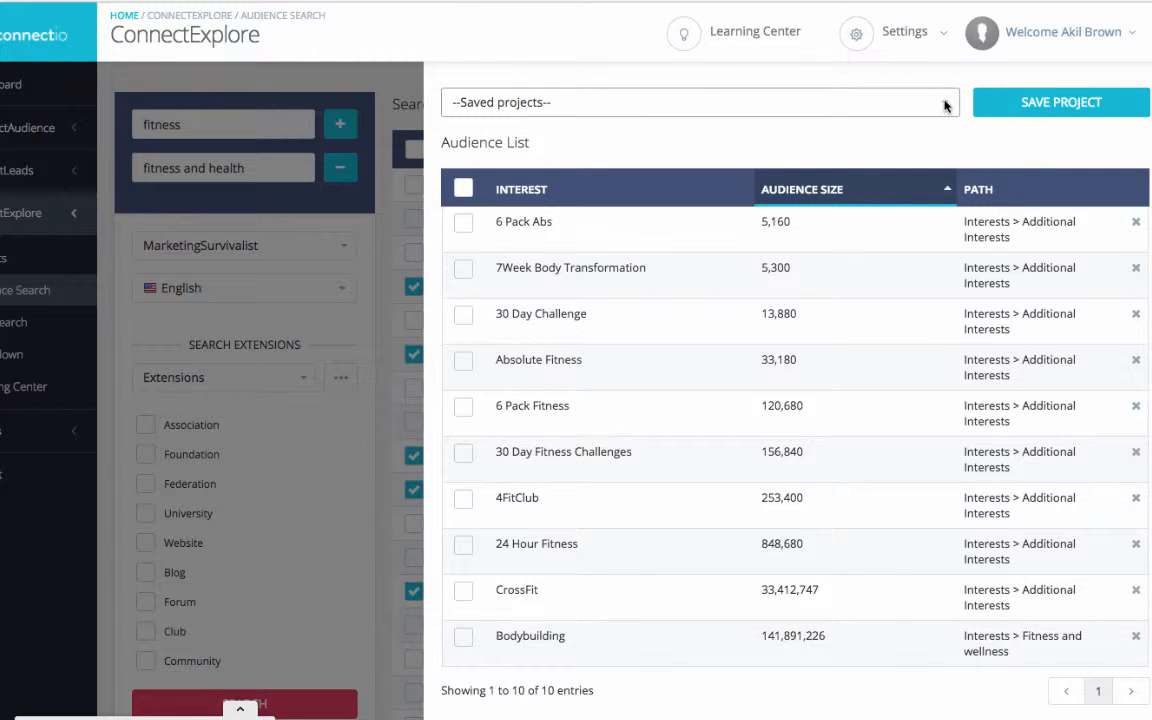
click(945, 104)
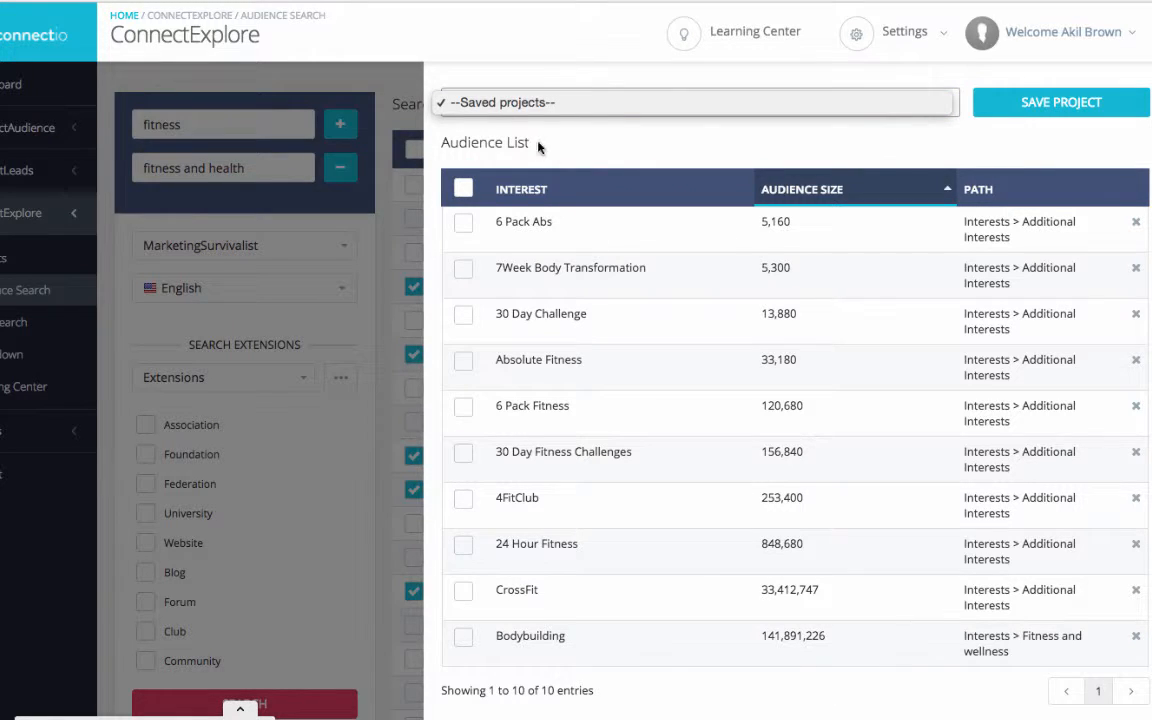
- Select every interest in the audience list and save the list as a project named Fitness Test
click(463, 190)
click(463, 190)
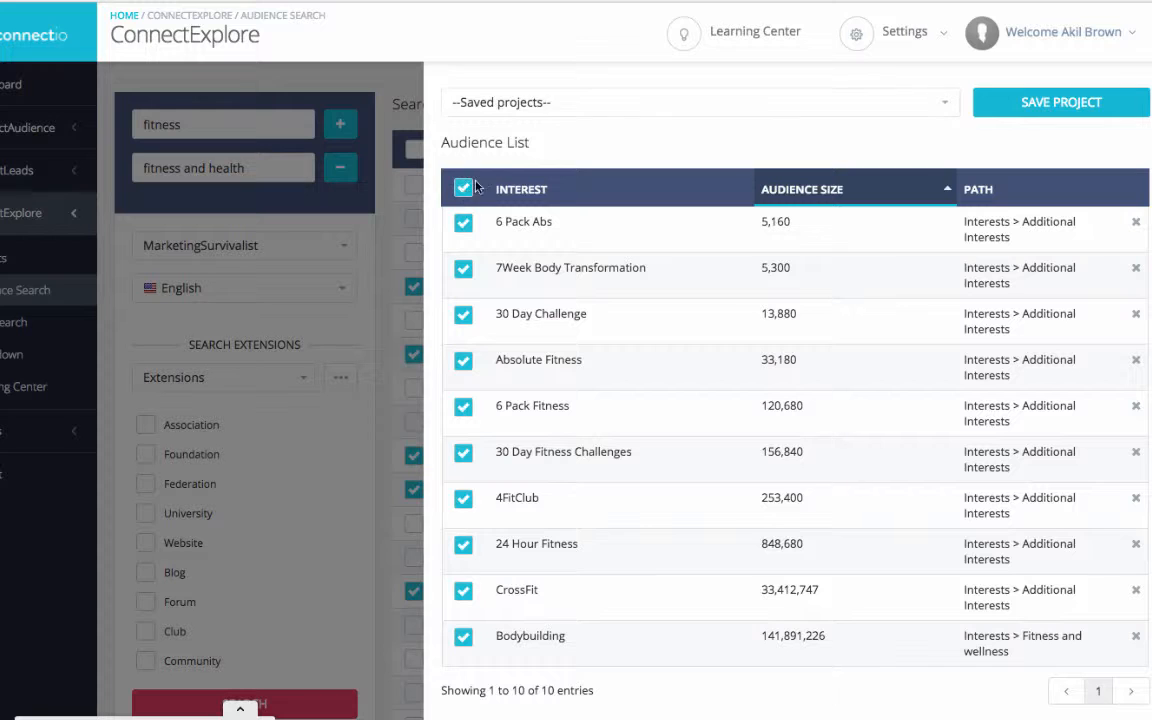
click(647, 96)
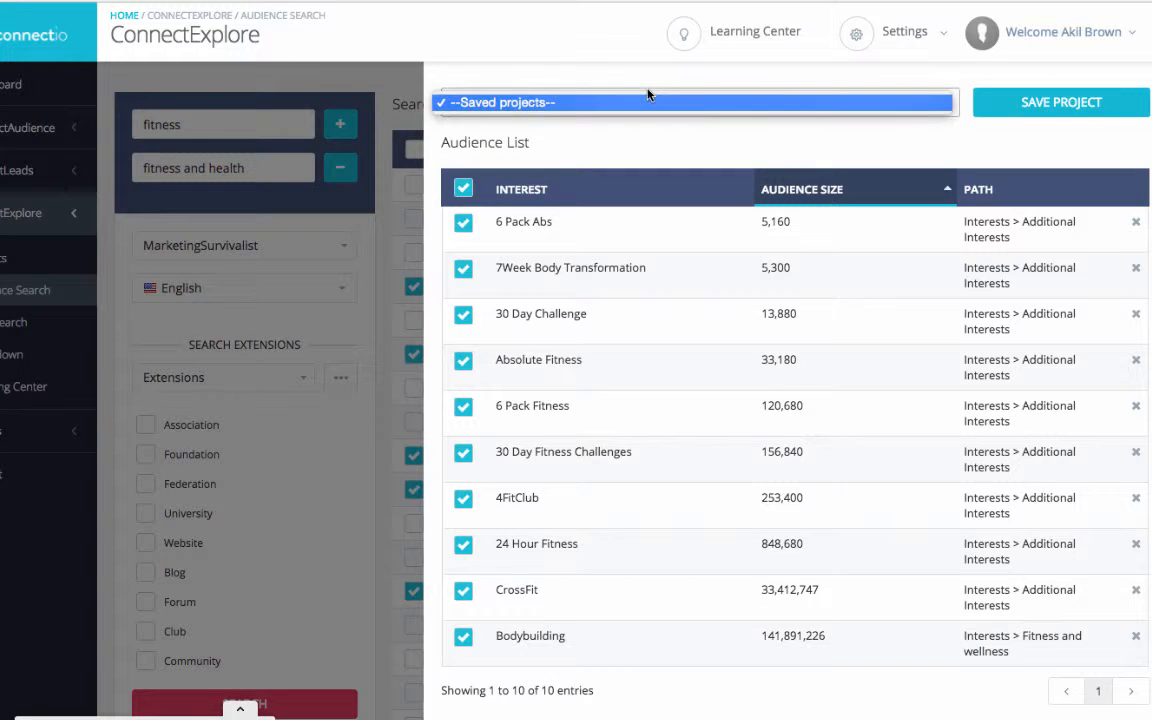
click(1020, 100)
click(1020, 100)
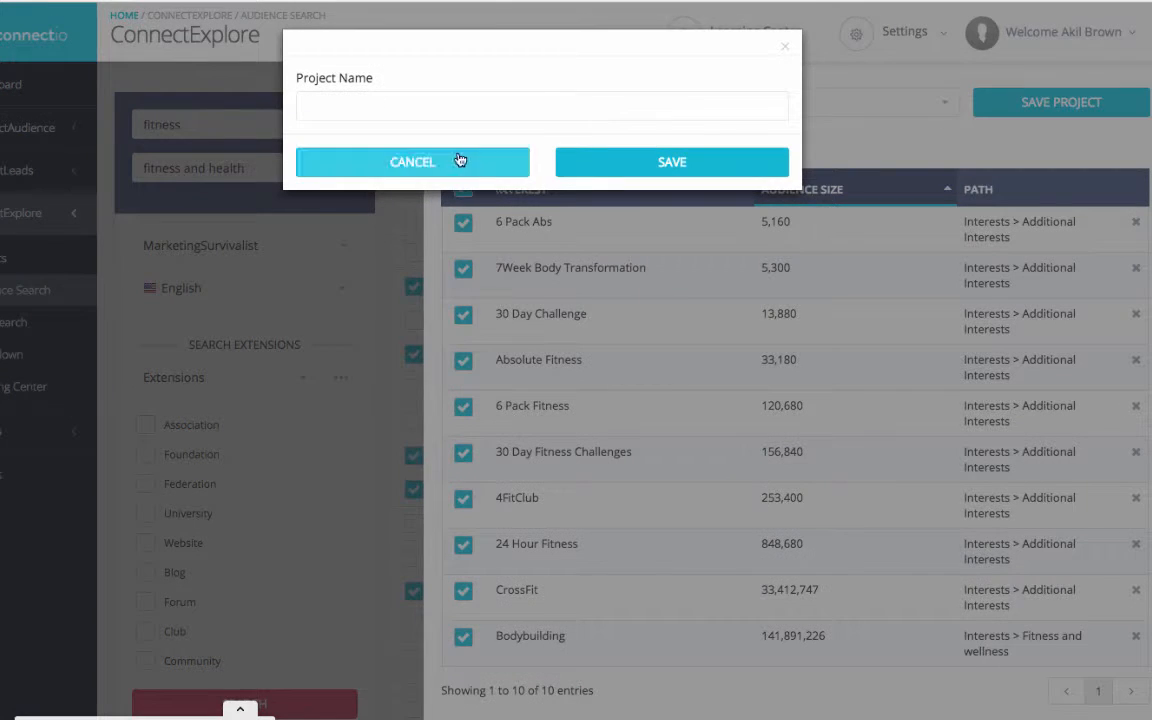
click(450, 98)
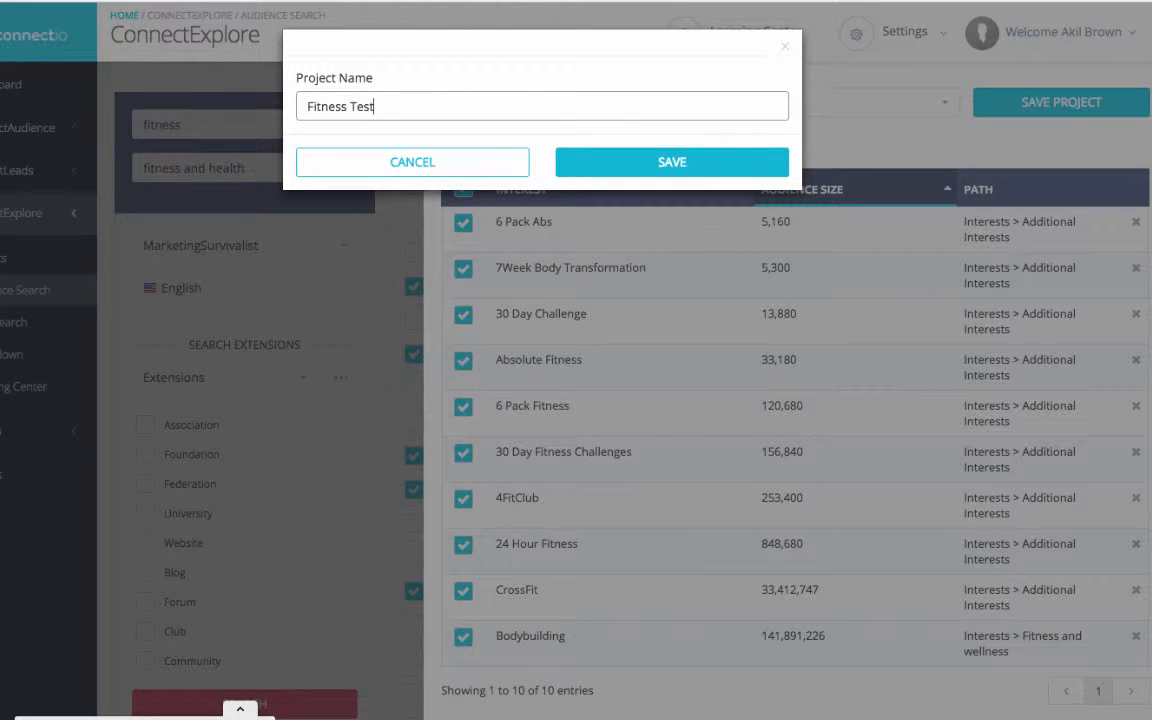
click(632, 181)
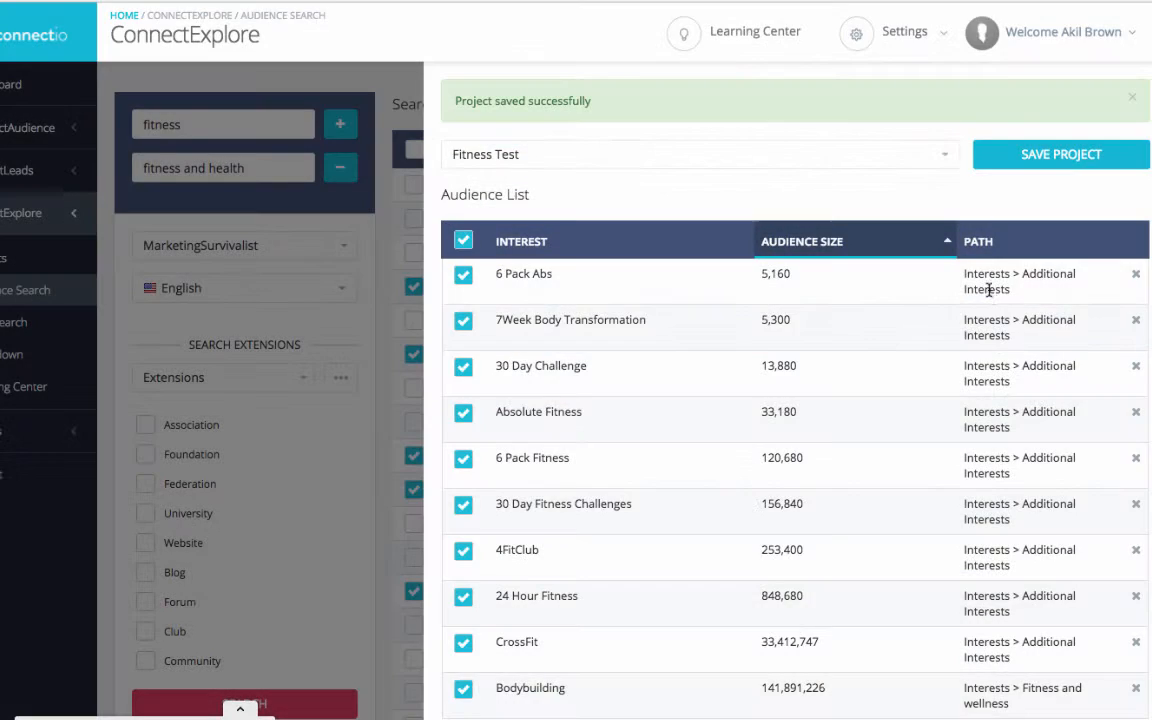
- Open the page search and enter the keywords fitness, crossfit and the suggested term physical fitness
click(10, 330)
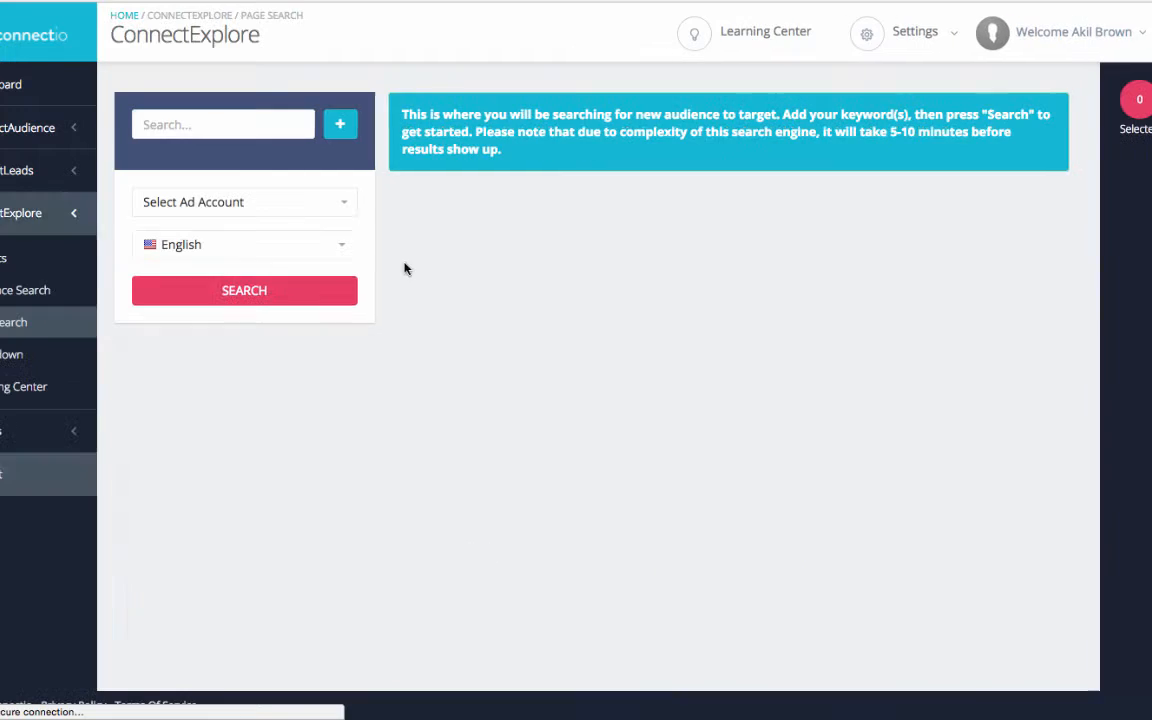
click(237, 126)
text(fitness)
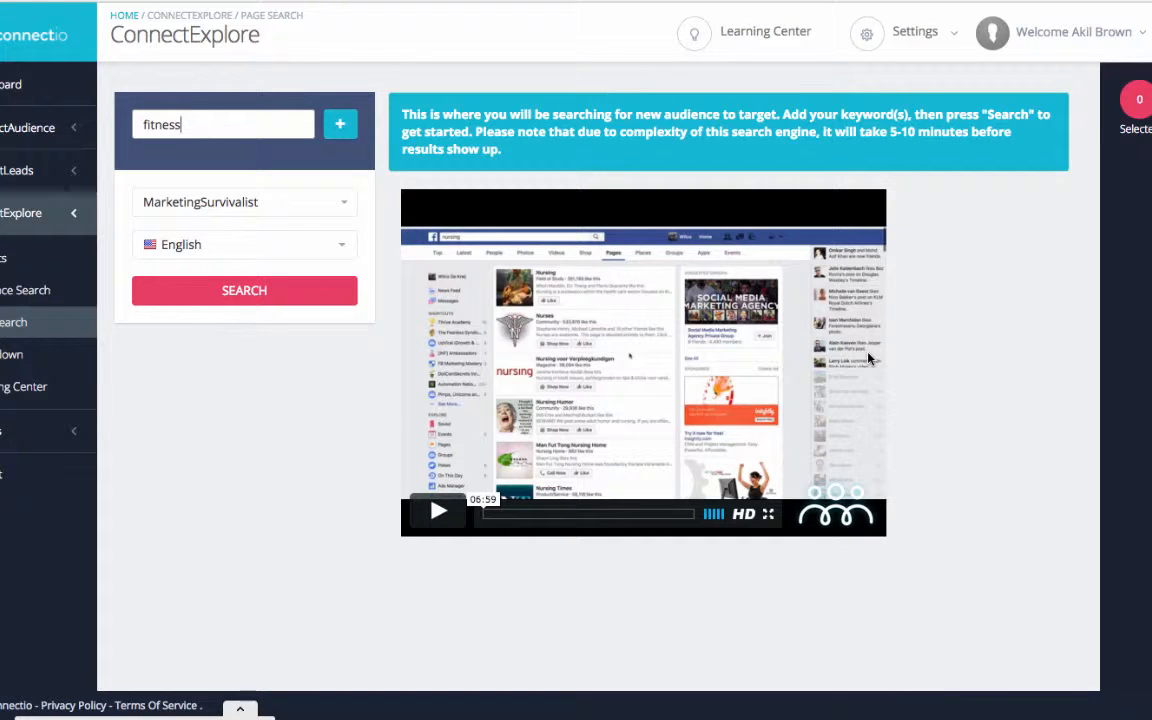
click(349, 122)
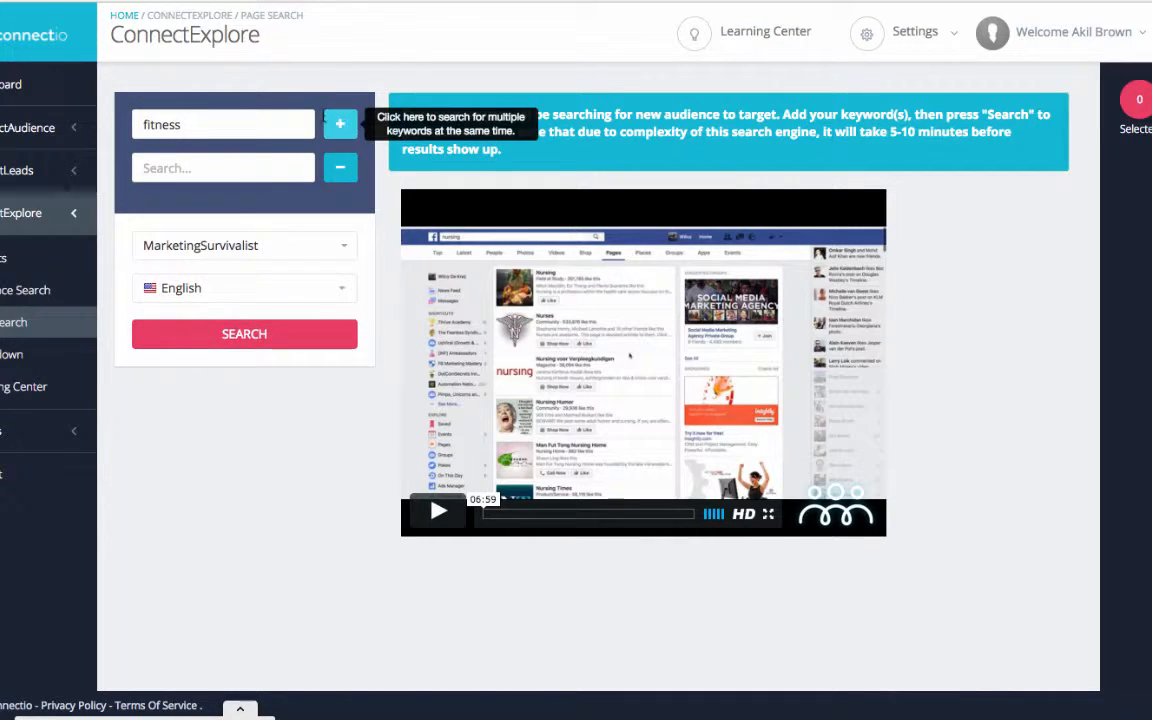
click(167, 170)
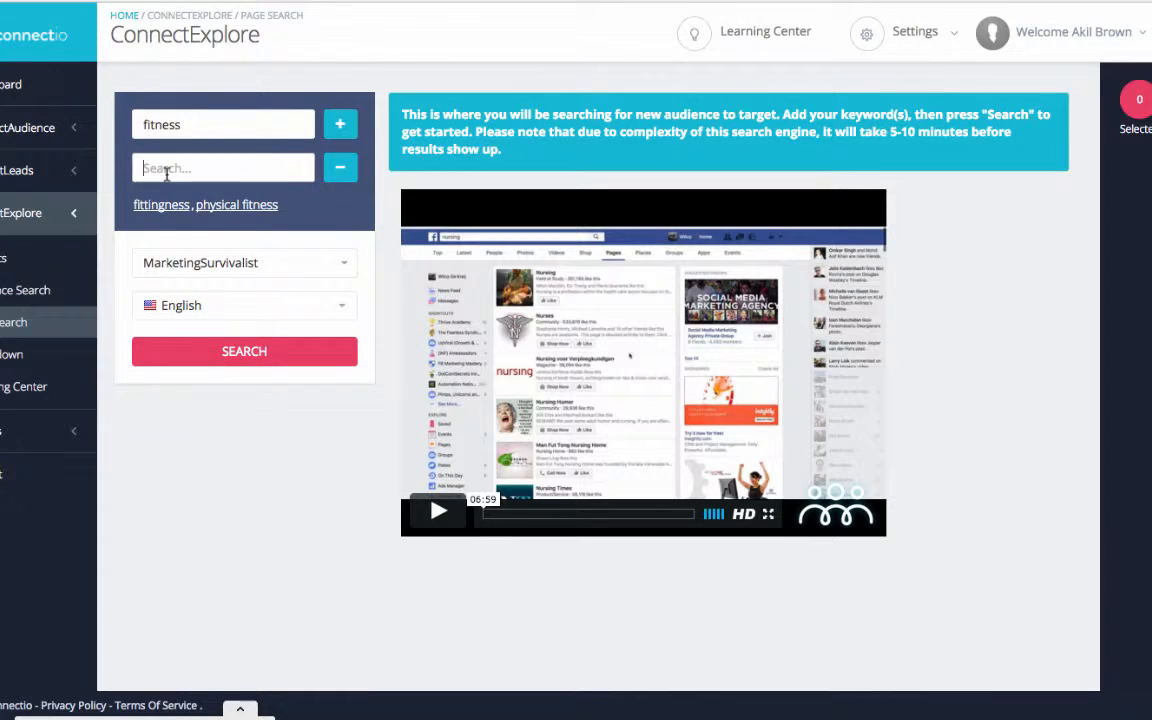
click(227, 206)
click(175, 167)
text(c)
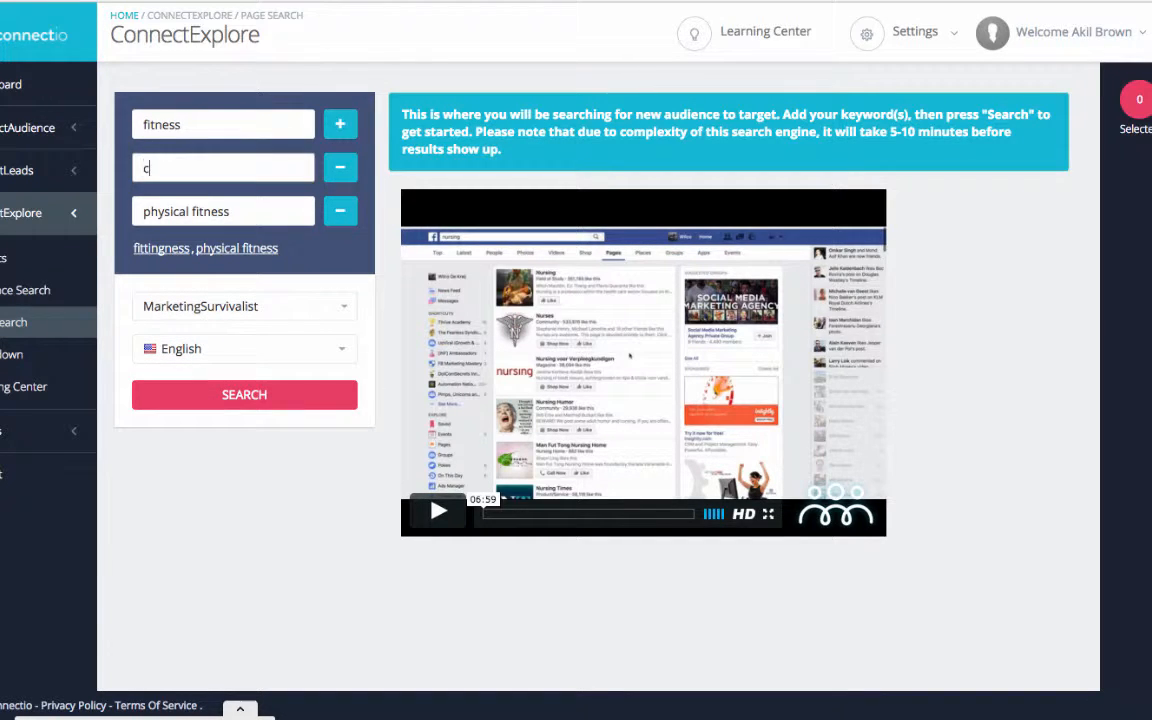
text(rossfit)
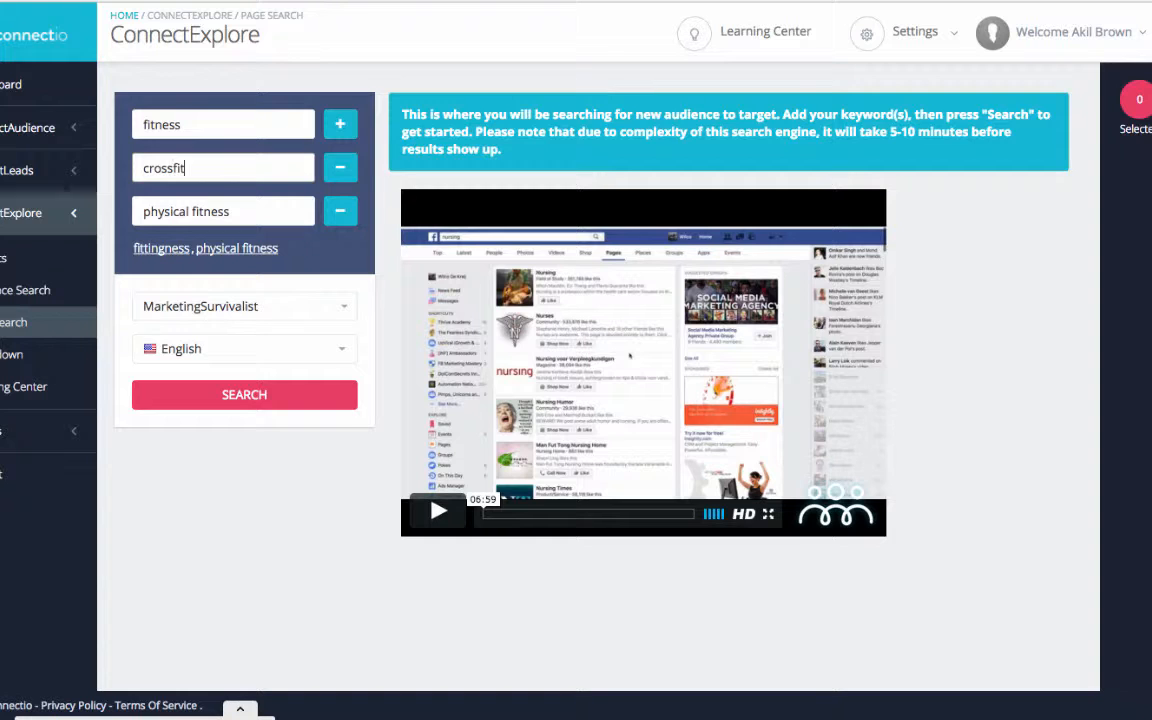
- Add the keywords 6 pack ads and ads to the page search and run the search
click(340, 124)
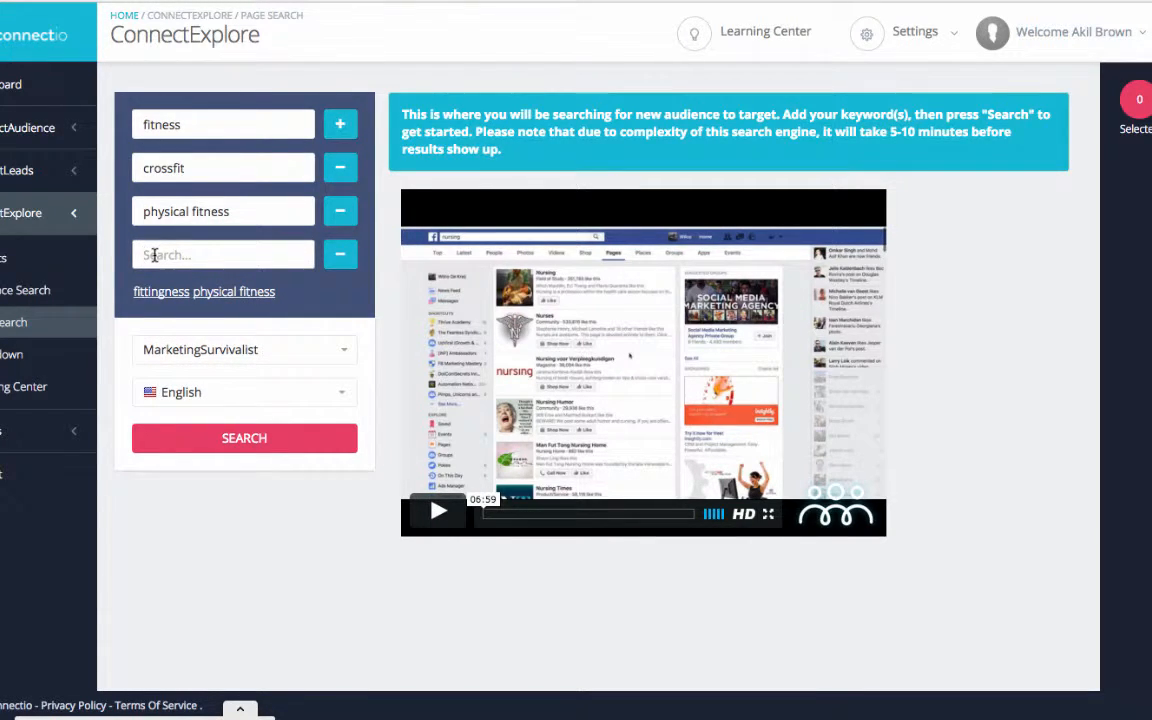
text(6 pack ads)
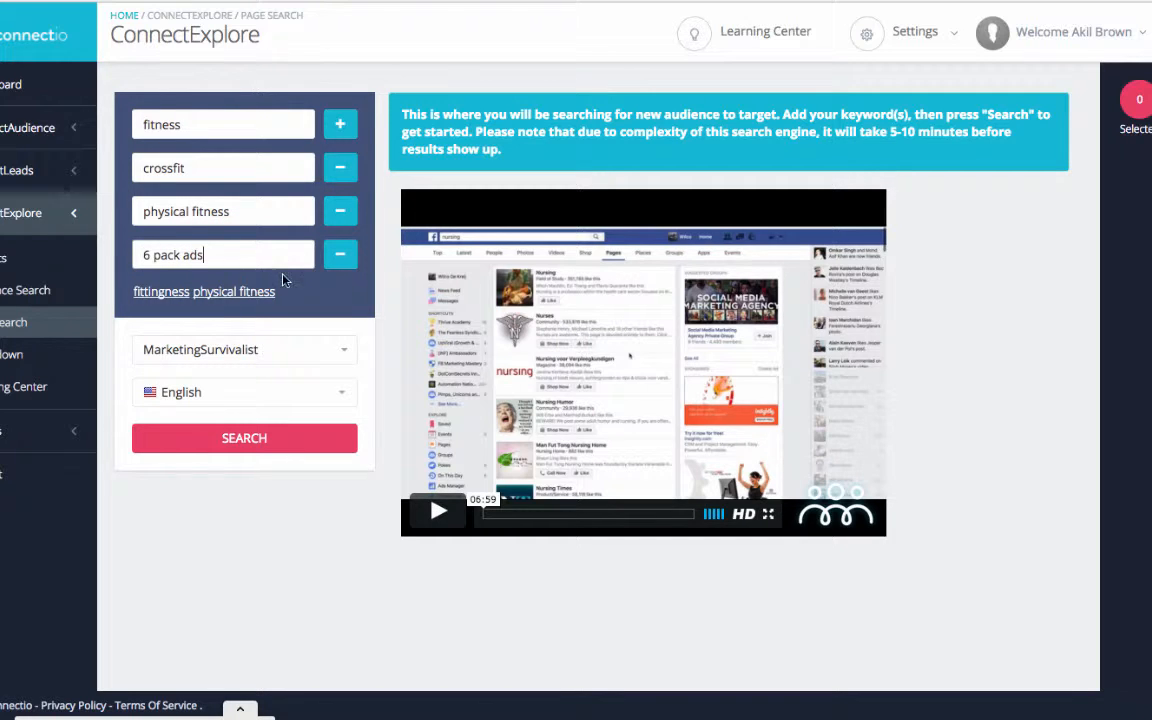
click(340, 124)
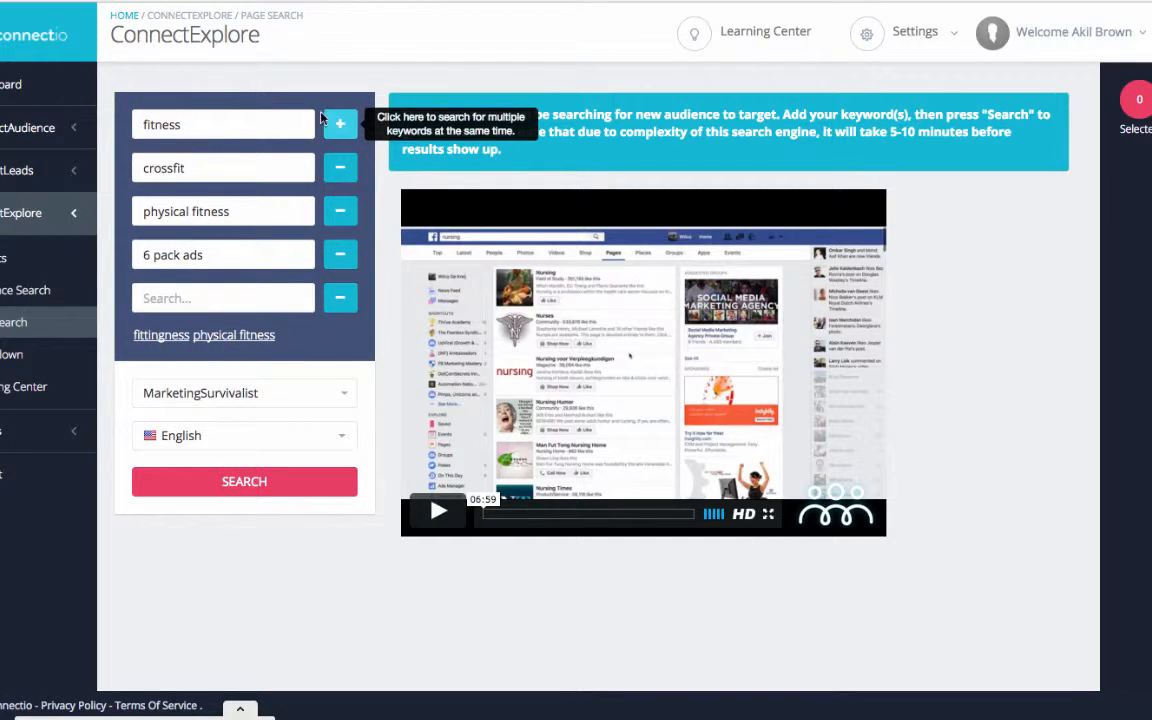
click(200, 298)
text(ads)
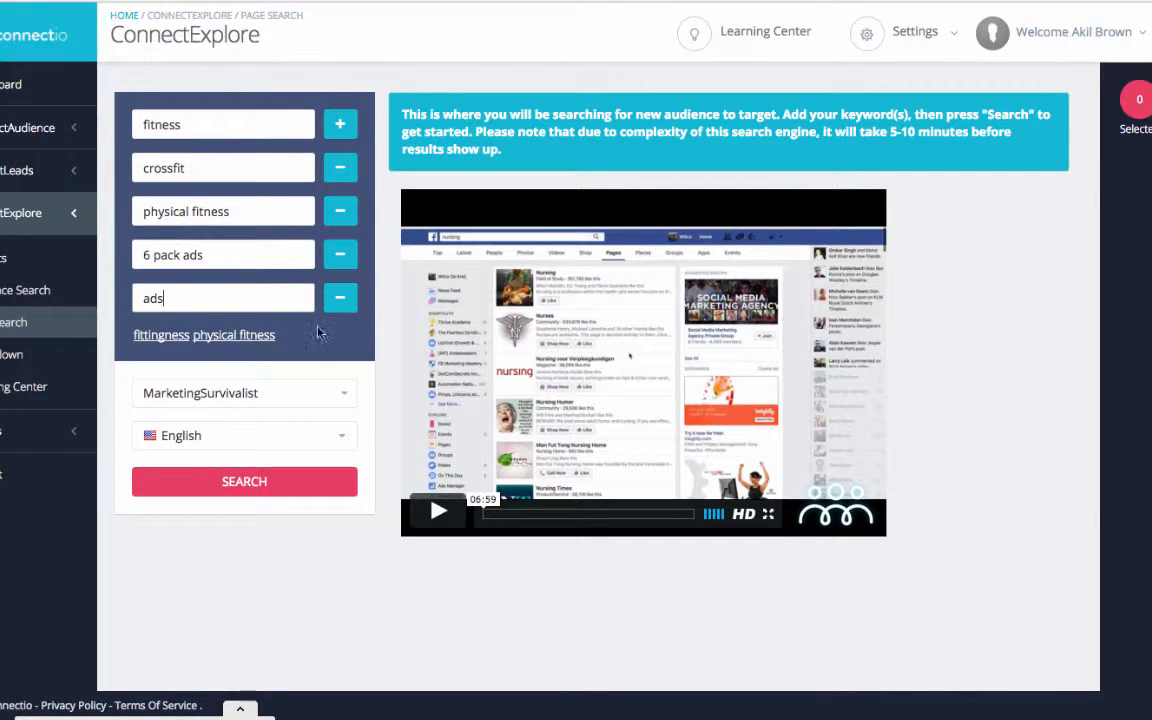
click(231, 483)
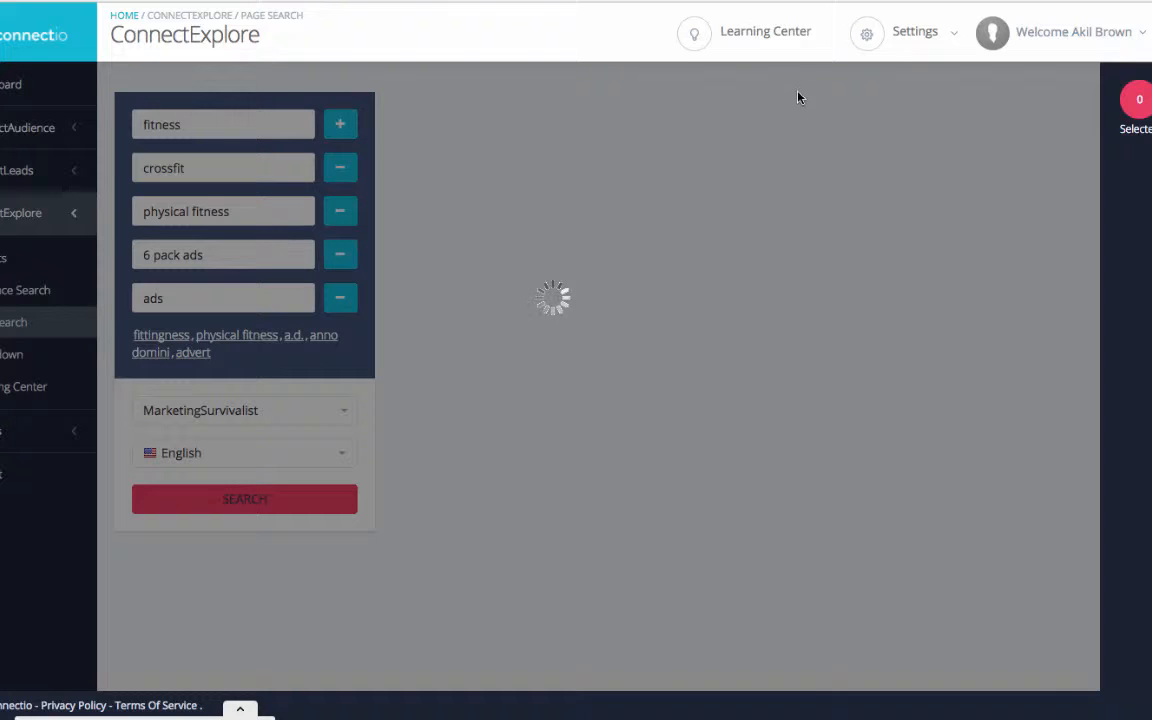
click(694, 1)
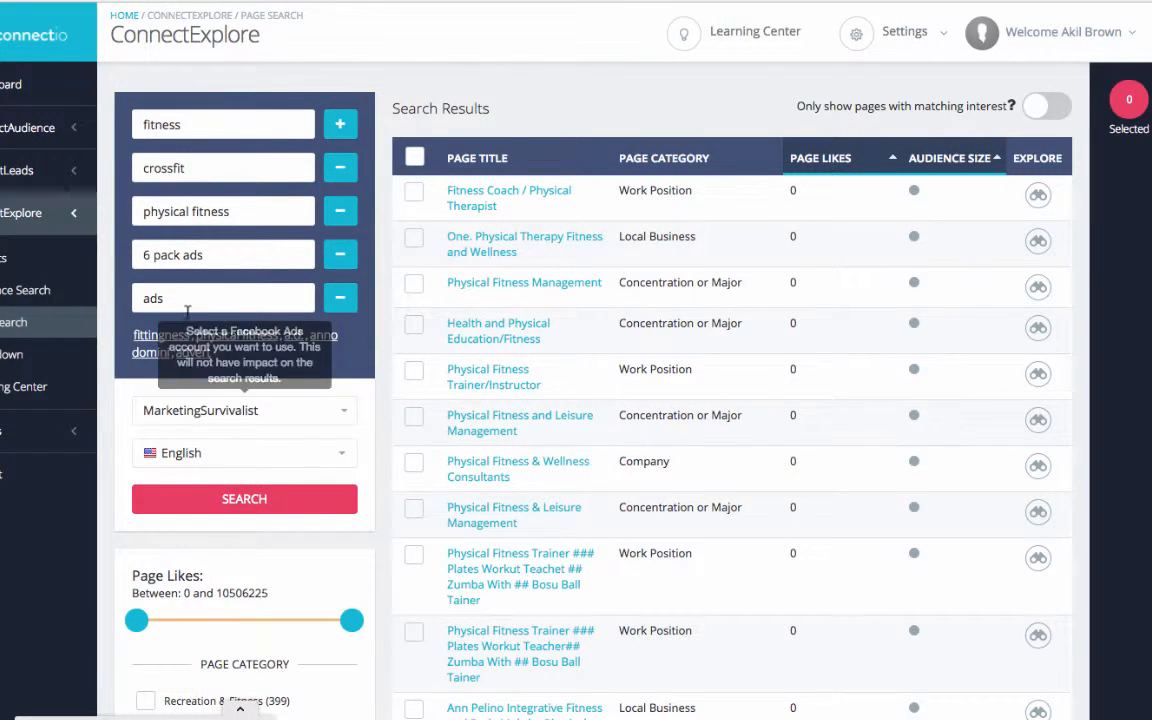
- Correct the keyword 6 pack ads to 6 pack abs and replace the keyword ads with abd
click(218, 260)
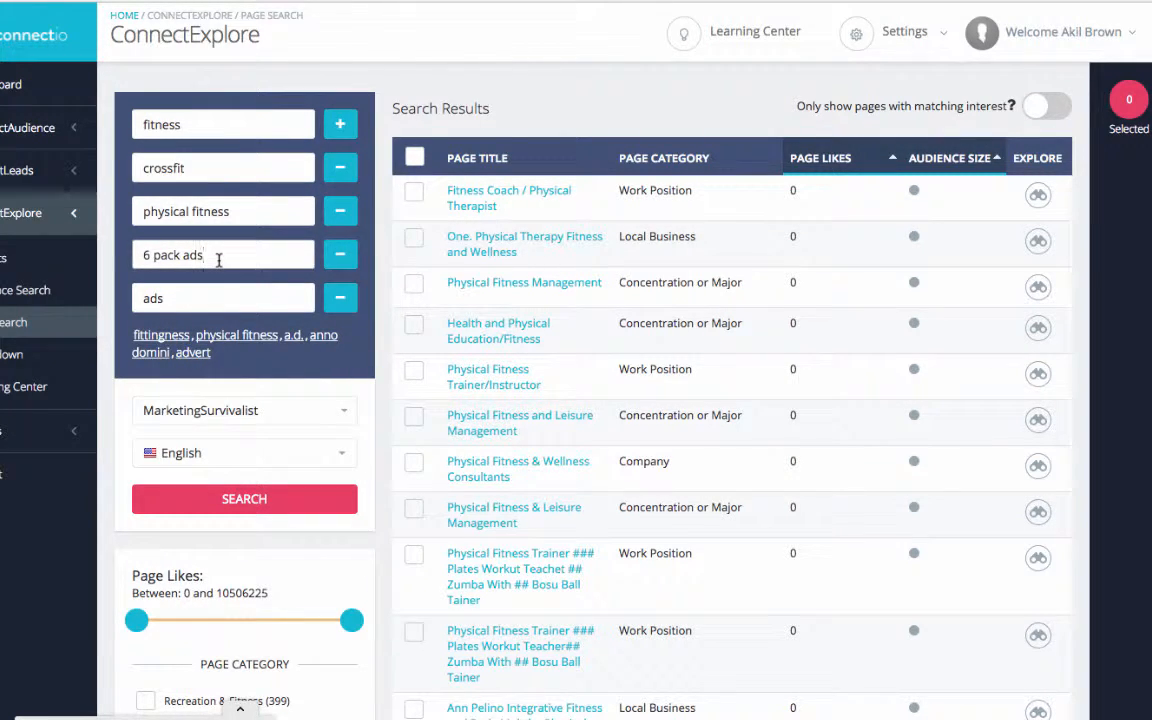
key(BackSpace)
key(BackSpace)
click(196, 298)
key(BackSpace)
key(BackSpace)
key(BackSpace)
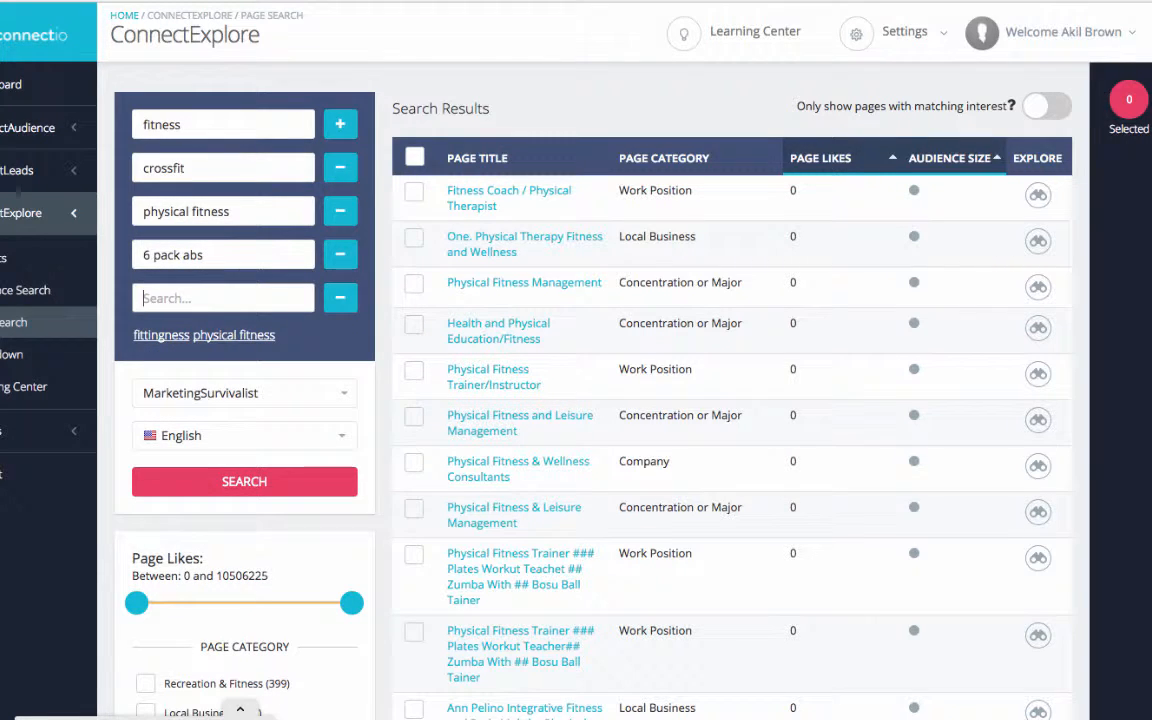
text(abd)
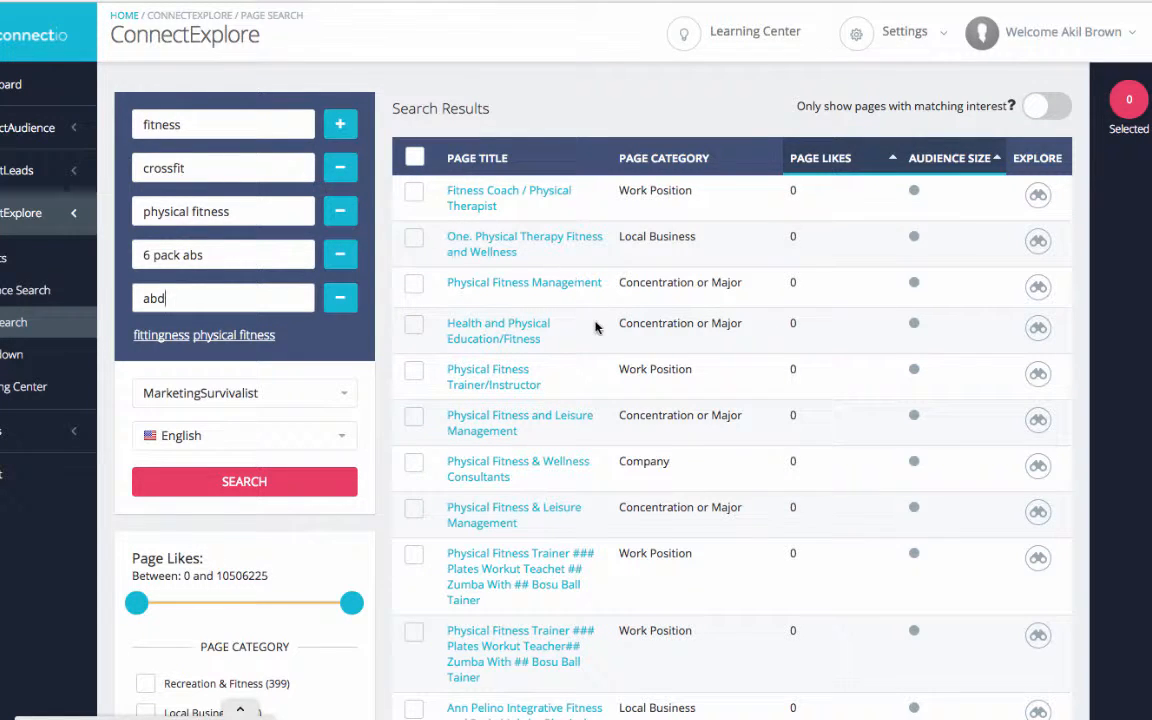
- View the Facebook page of the Physical Fitness Management result, return to the search results and look through them
click(530, 285)
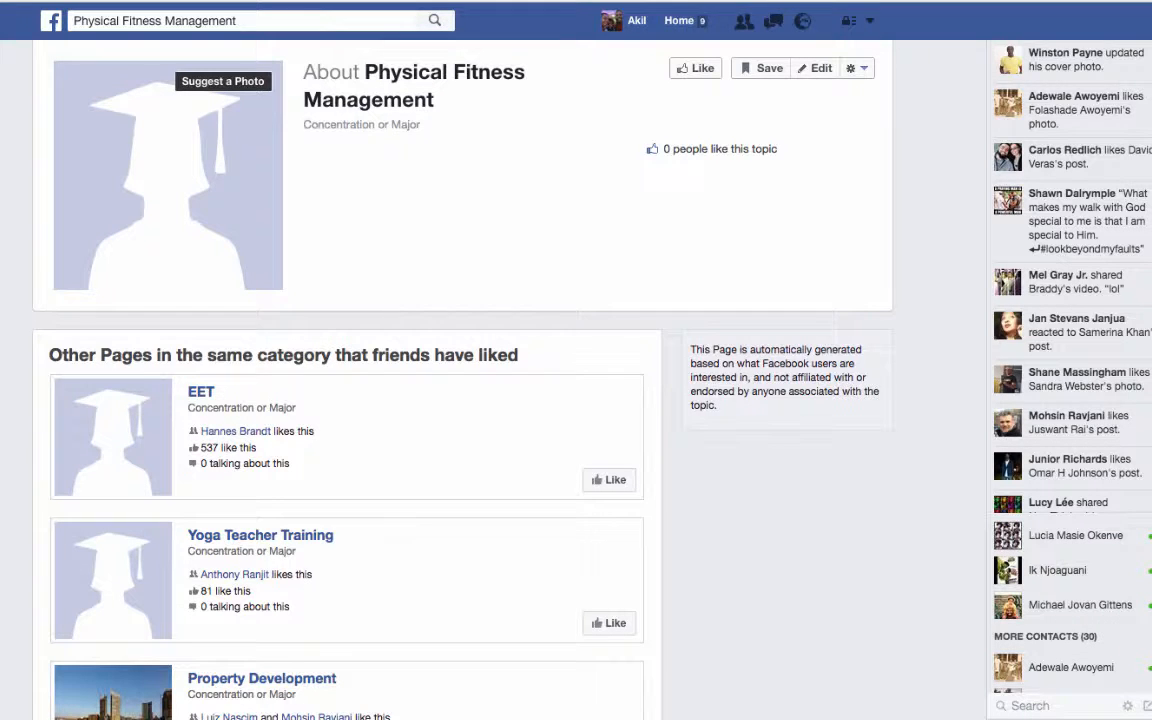
key(super+w)
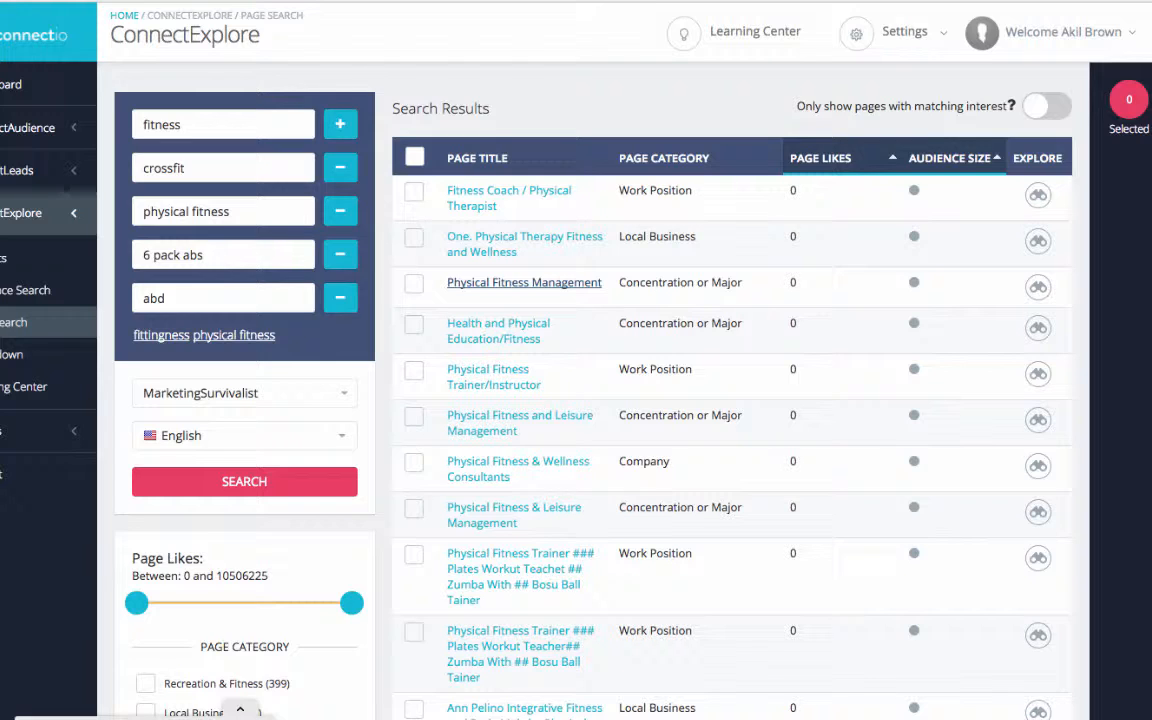
scroll(576, 390, down, 5)
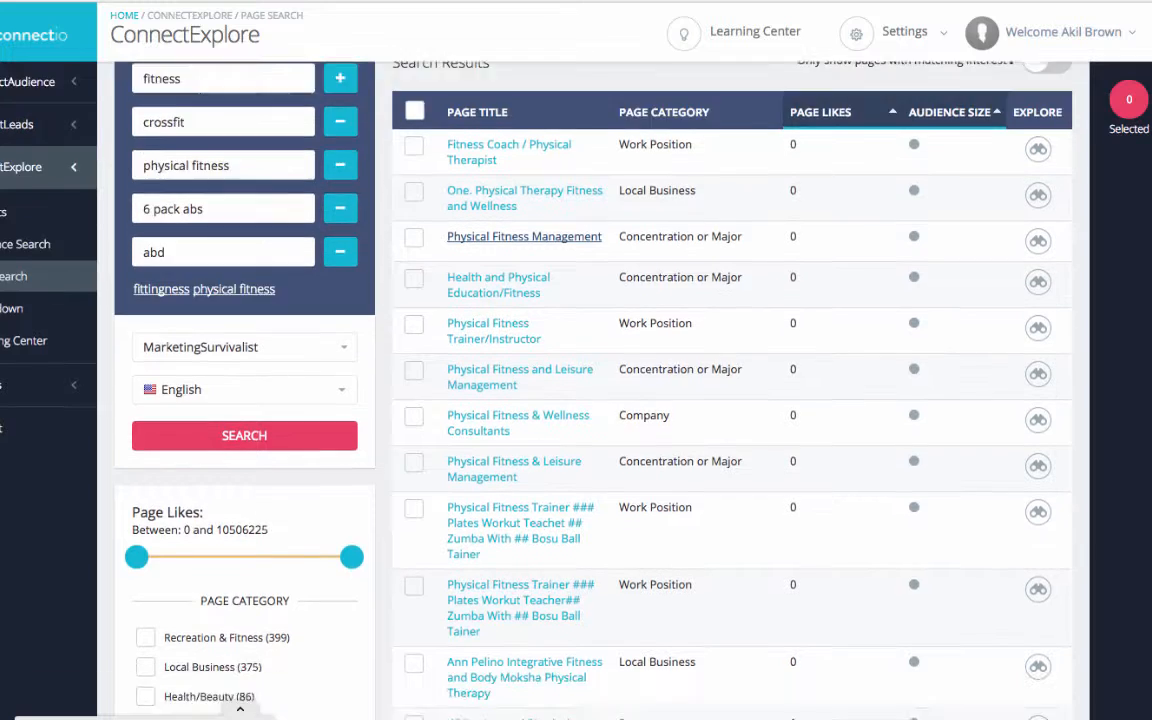
scroll(730, 390, up, 5)
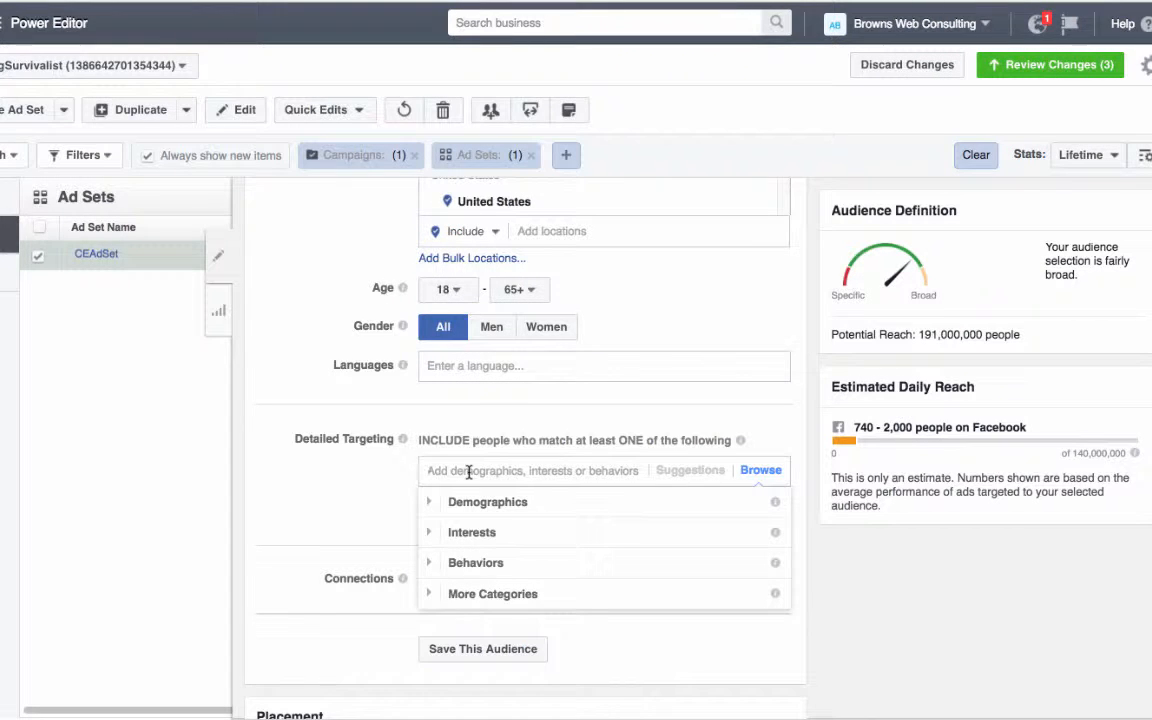
- In Facebook Power Editor, search the ad set's detailed targeting for men health
text(men)
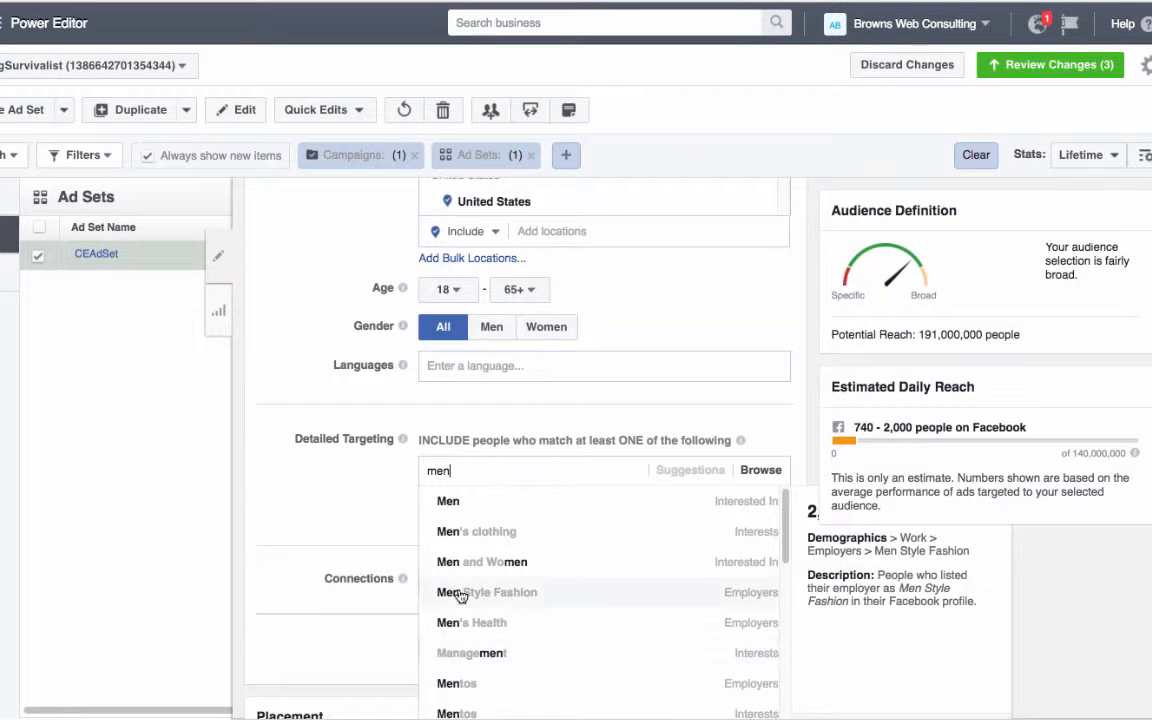
text( health)
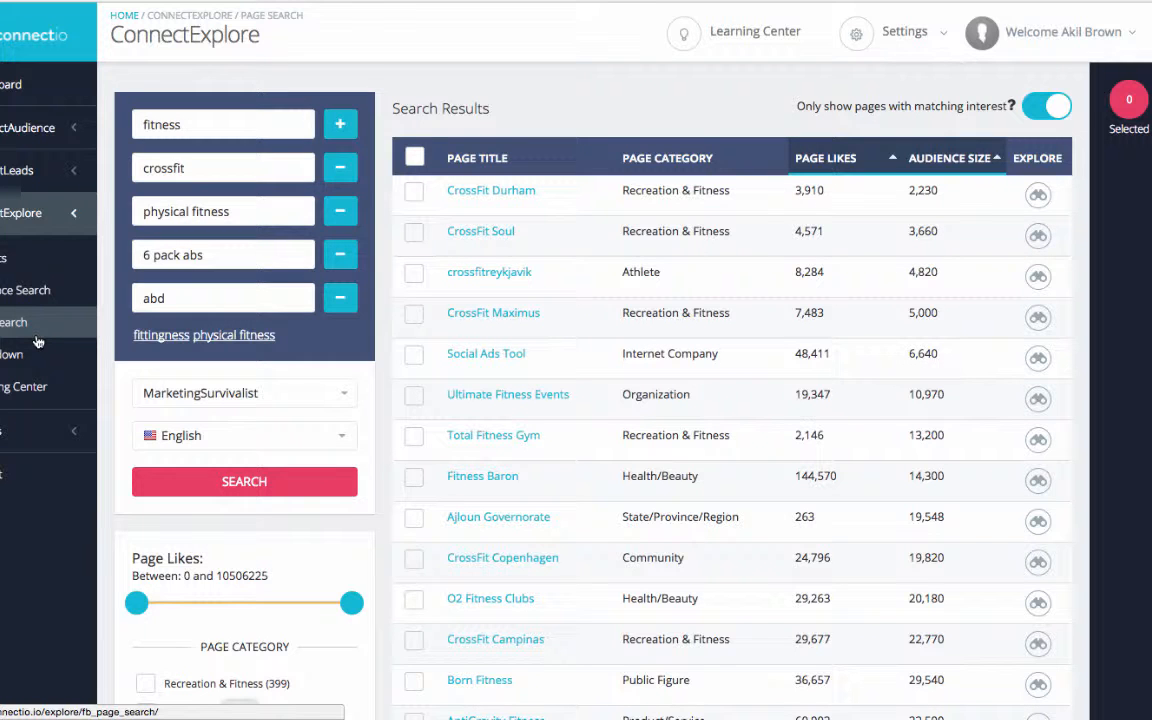
- Return to the ConnectExplore audience search and open the feedback form for feature ideas and bug reports
mouse_move(177, 386)
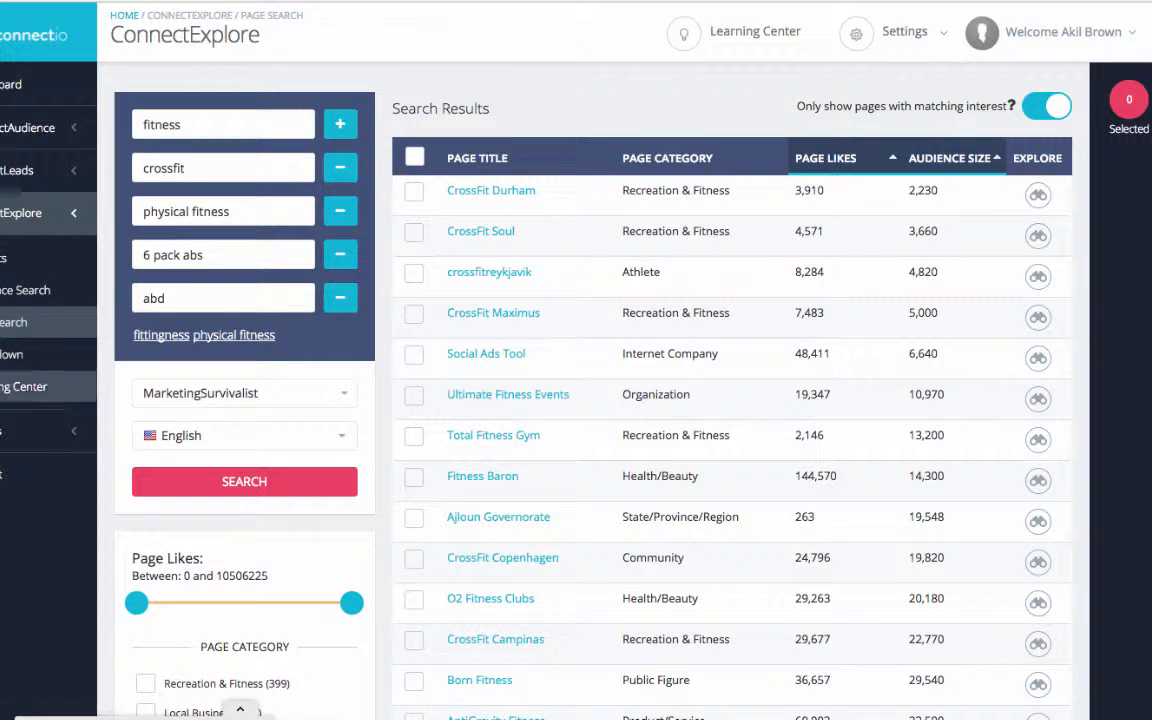
click(8, 291)
click(8, 293)
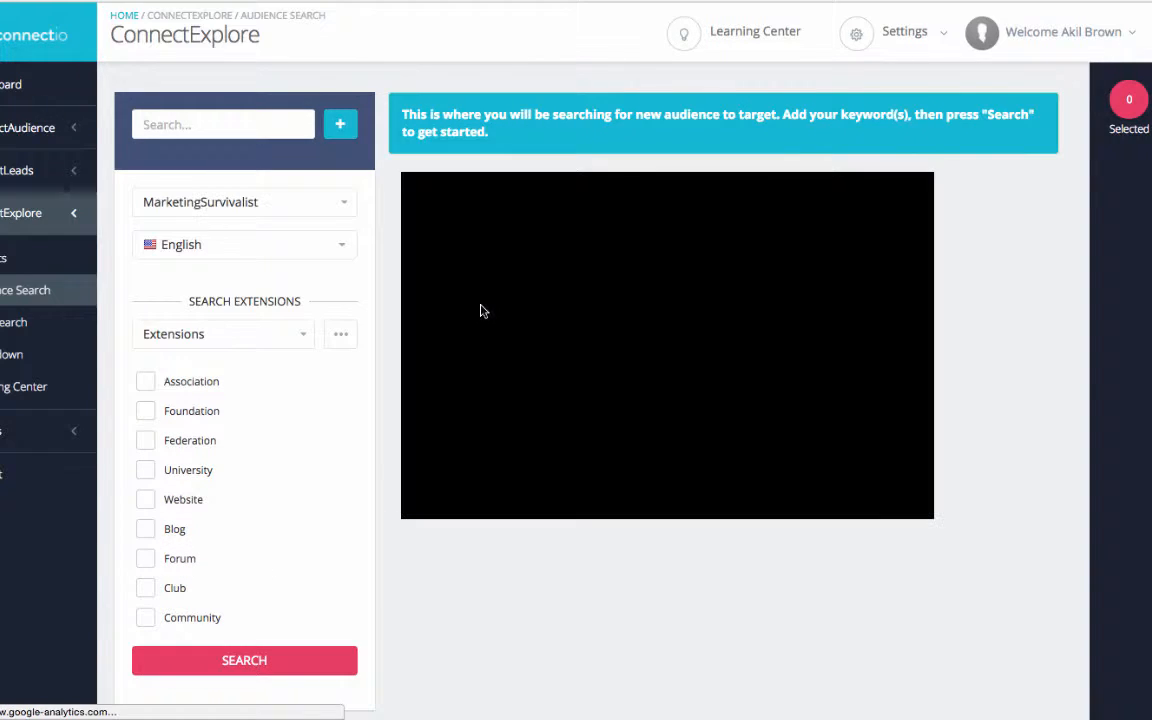
mouse_move(108, 708)
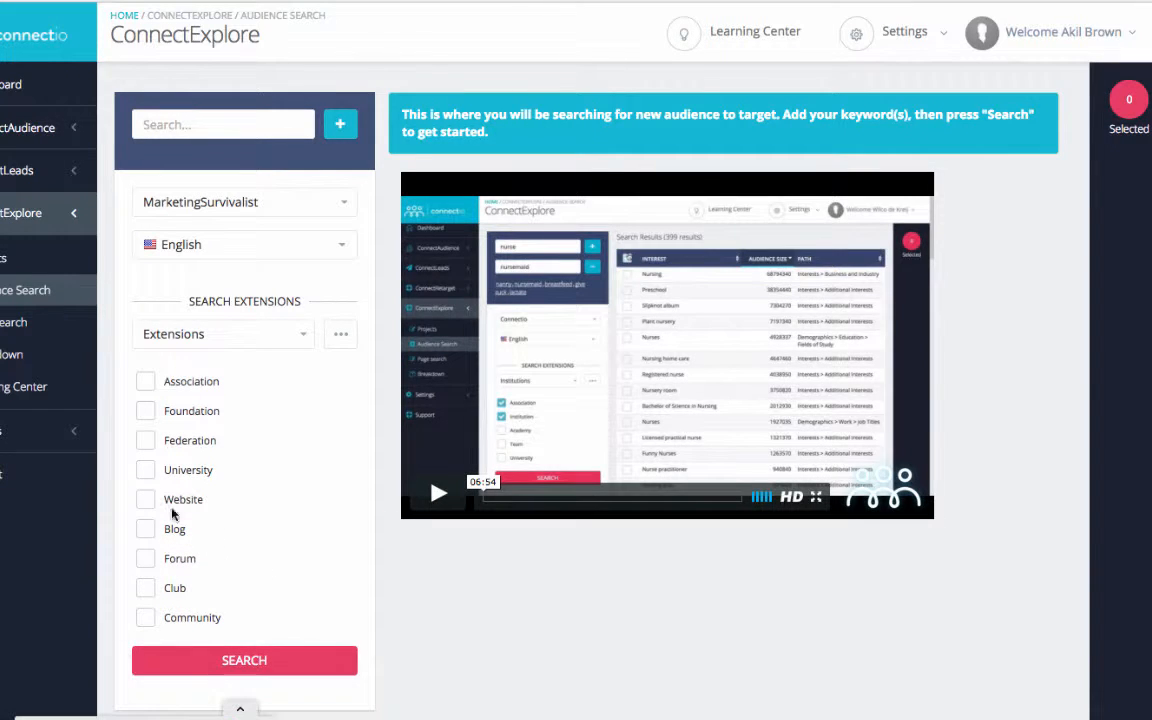
click(245, 704)
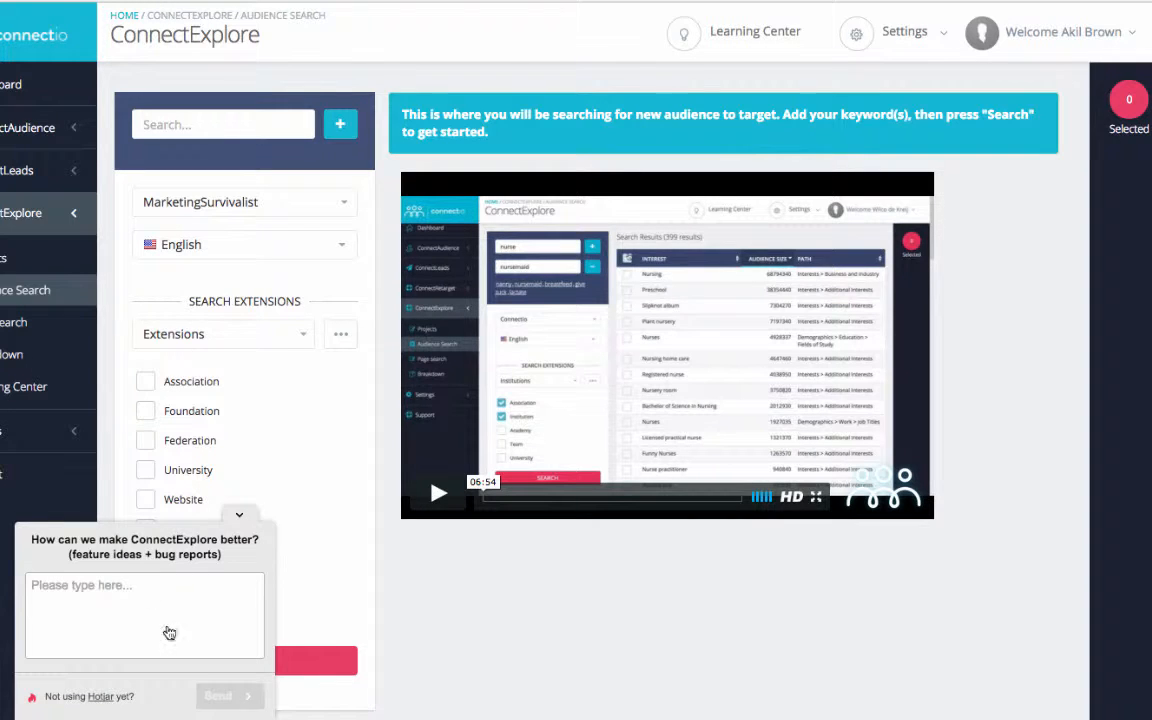